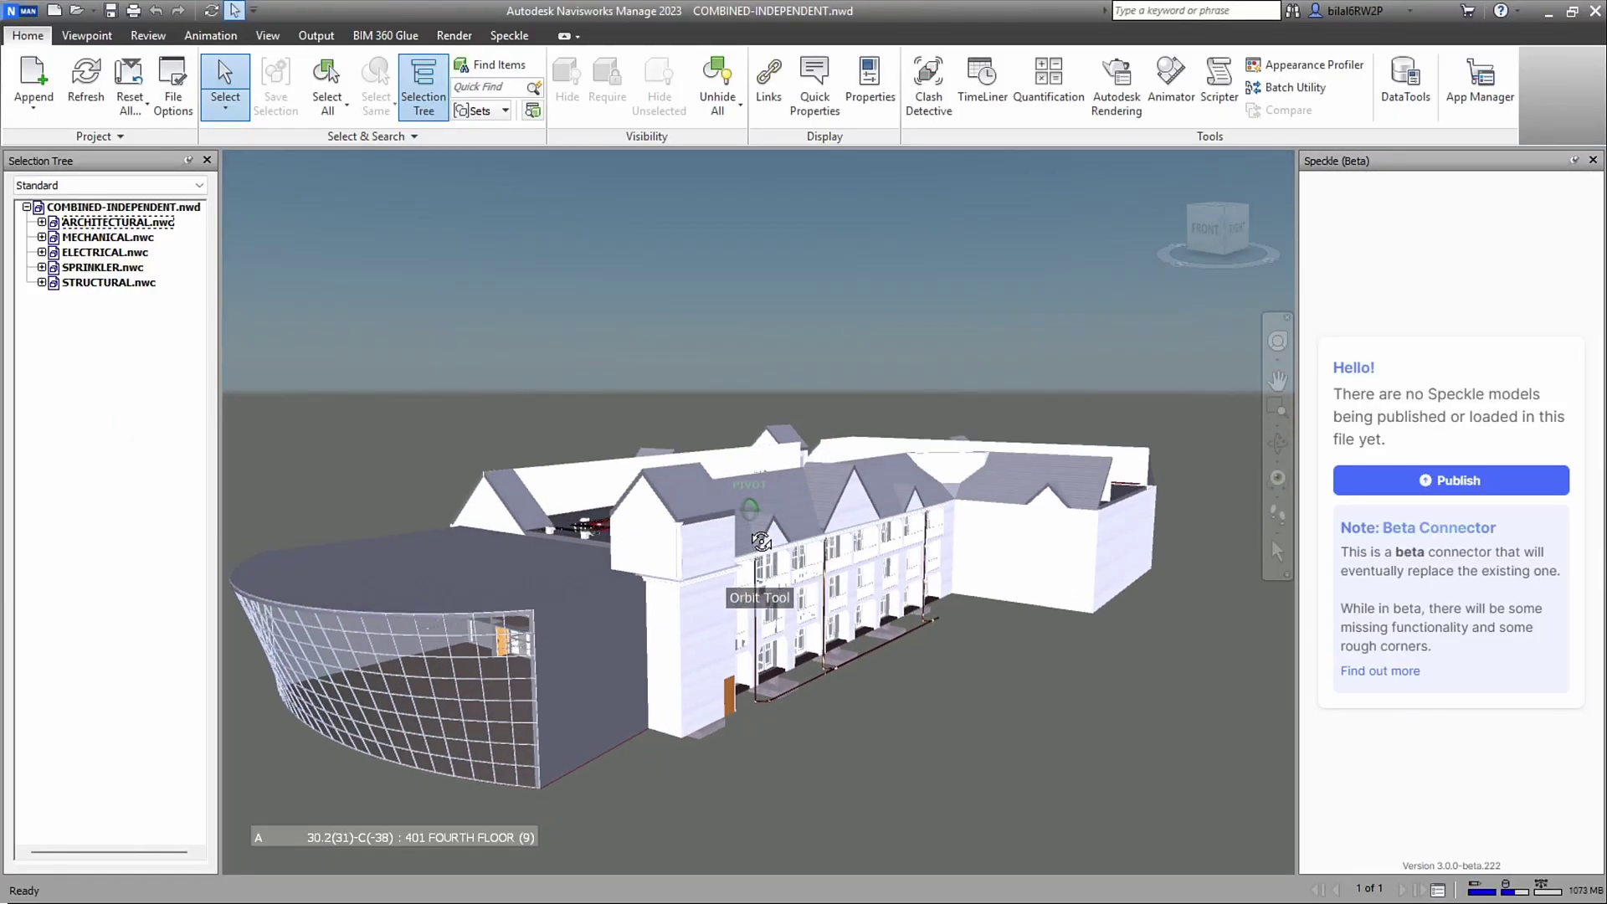
Step: Hide ARCHITECTURAL.nwc through SPRINKLER.nwc, leaving STRUCTURAL.nwc visible, then orbit to a lower front view
click(109, 222)
shift+click(102, 267)
click(566, 84)
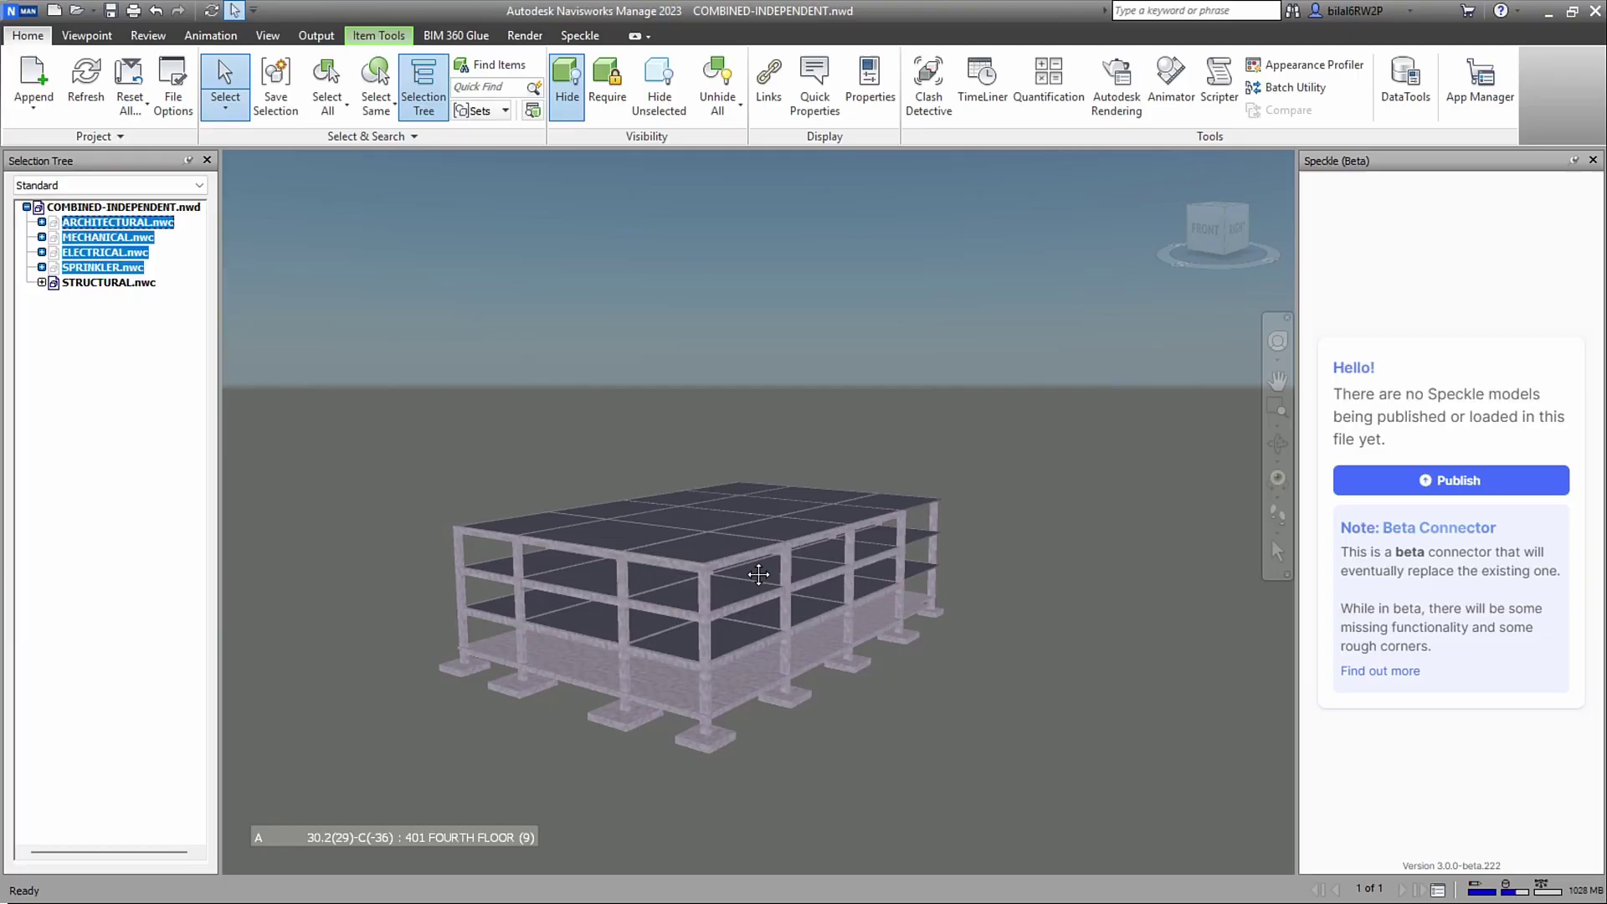
key(Escape)
scroll(737, 560, up, 3)
drag(737, 560, 1015, 572)
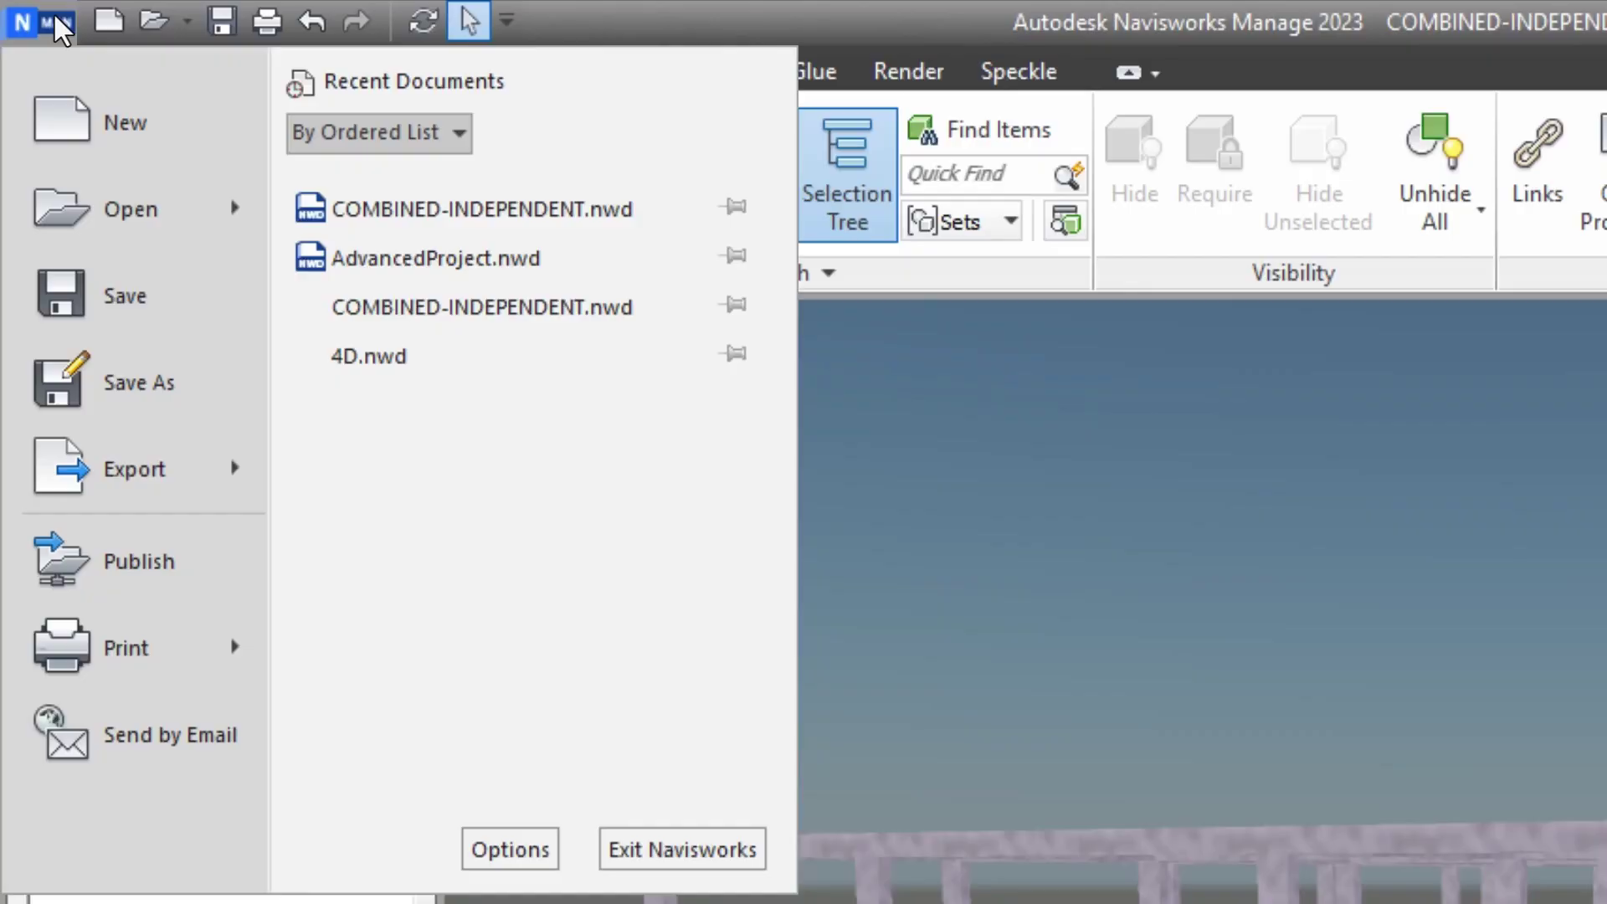
Step: Select the Room Finish Schedule rows from cell A2 through F55
mouse_move(179, 469)
click(527, 201)
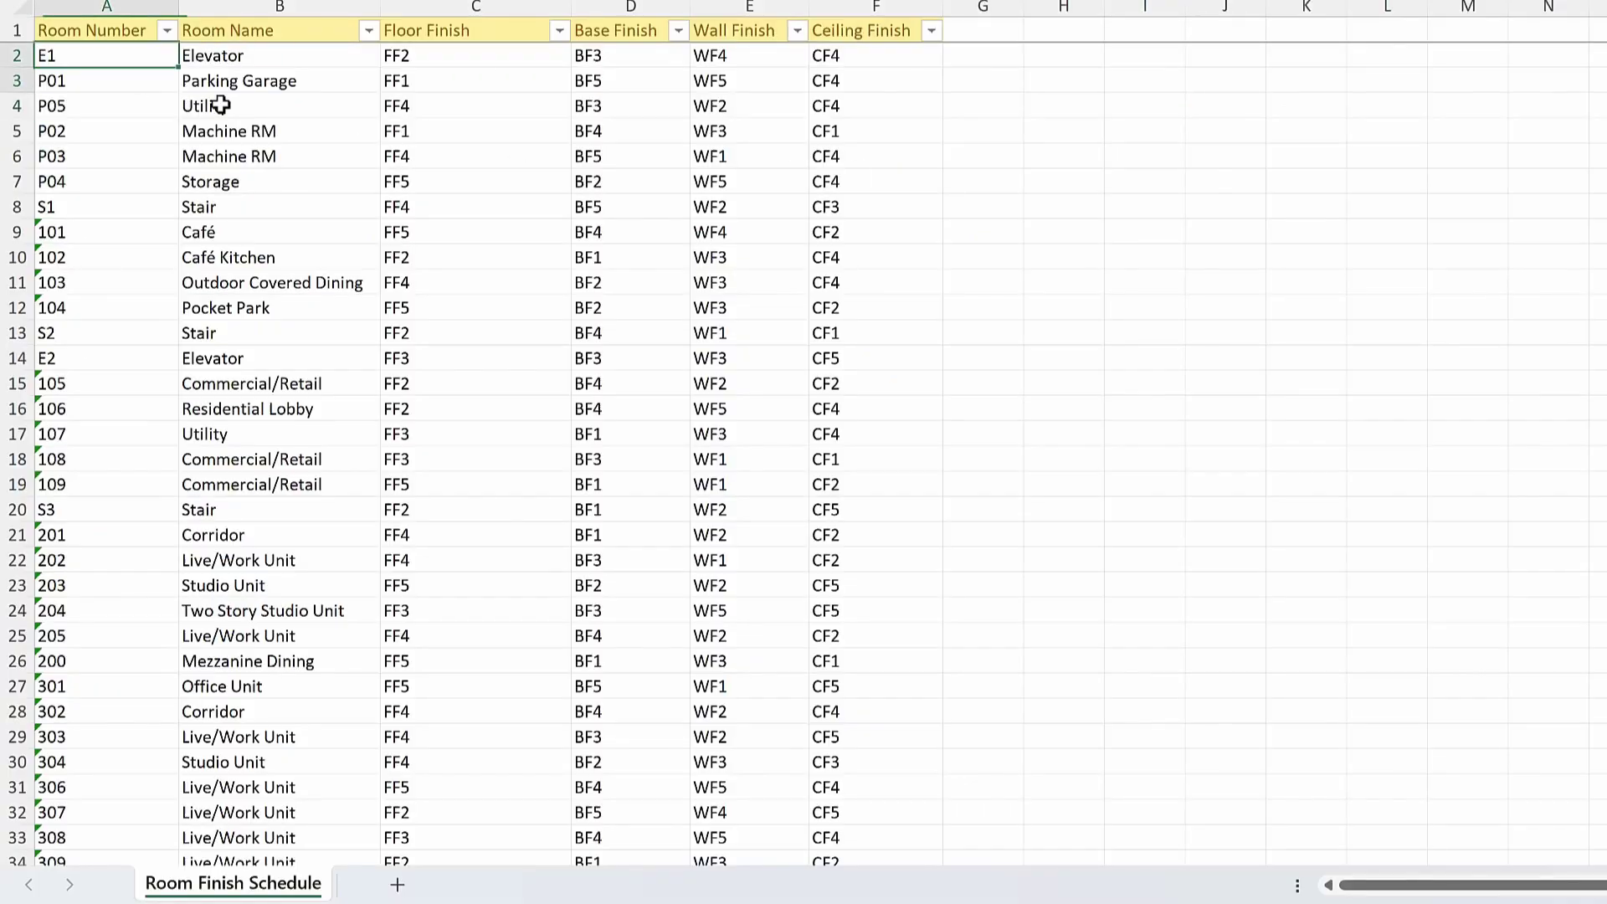
drag(220, 105, 851, 814)
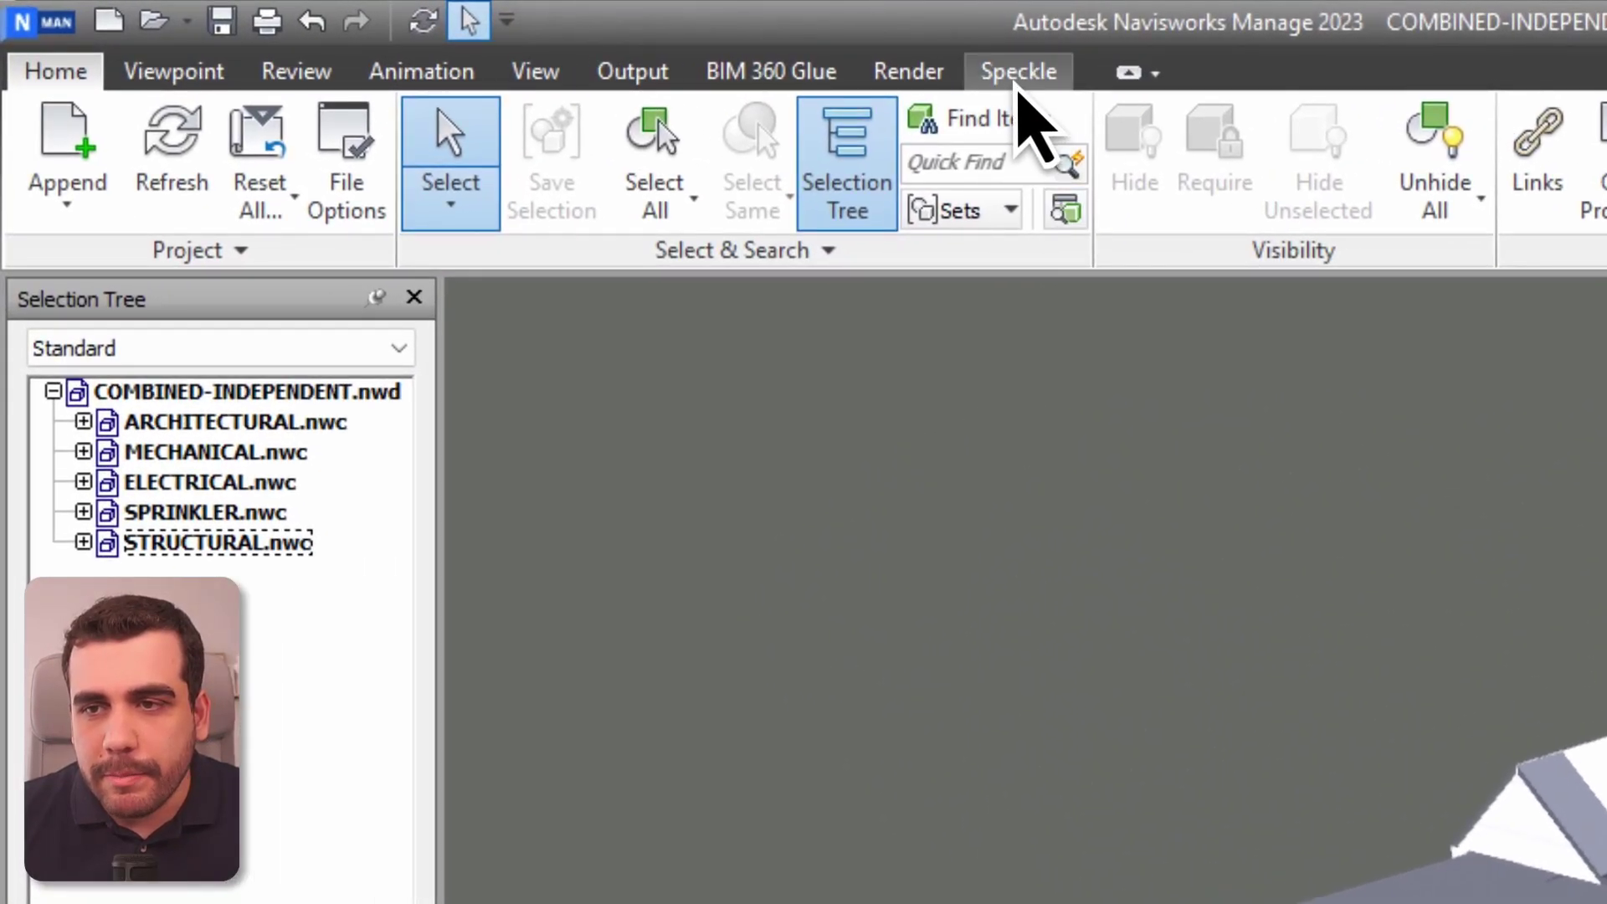
Step: Open the Speckle (Beta) connector panel and start a Publish to list available projects
click(1016, 81)
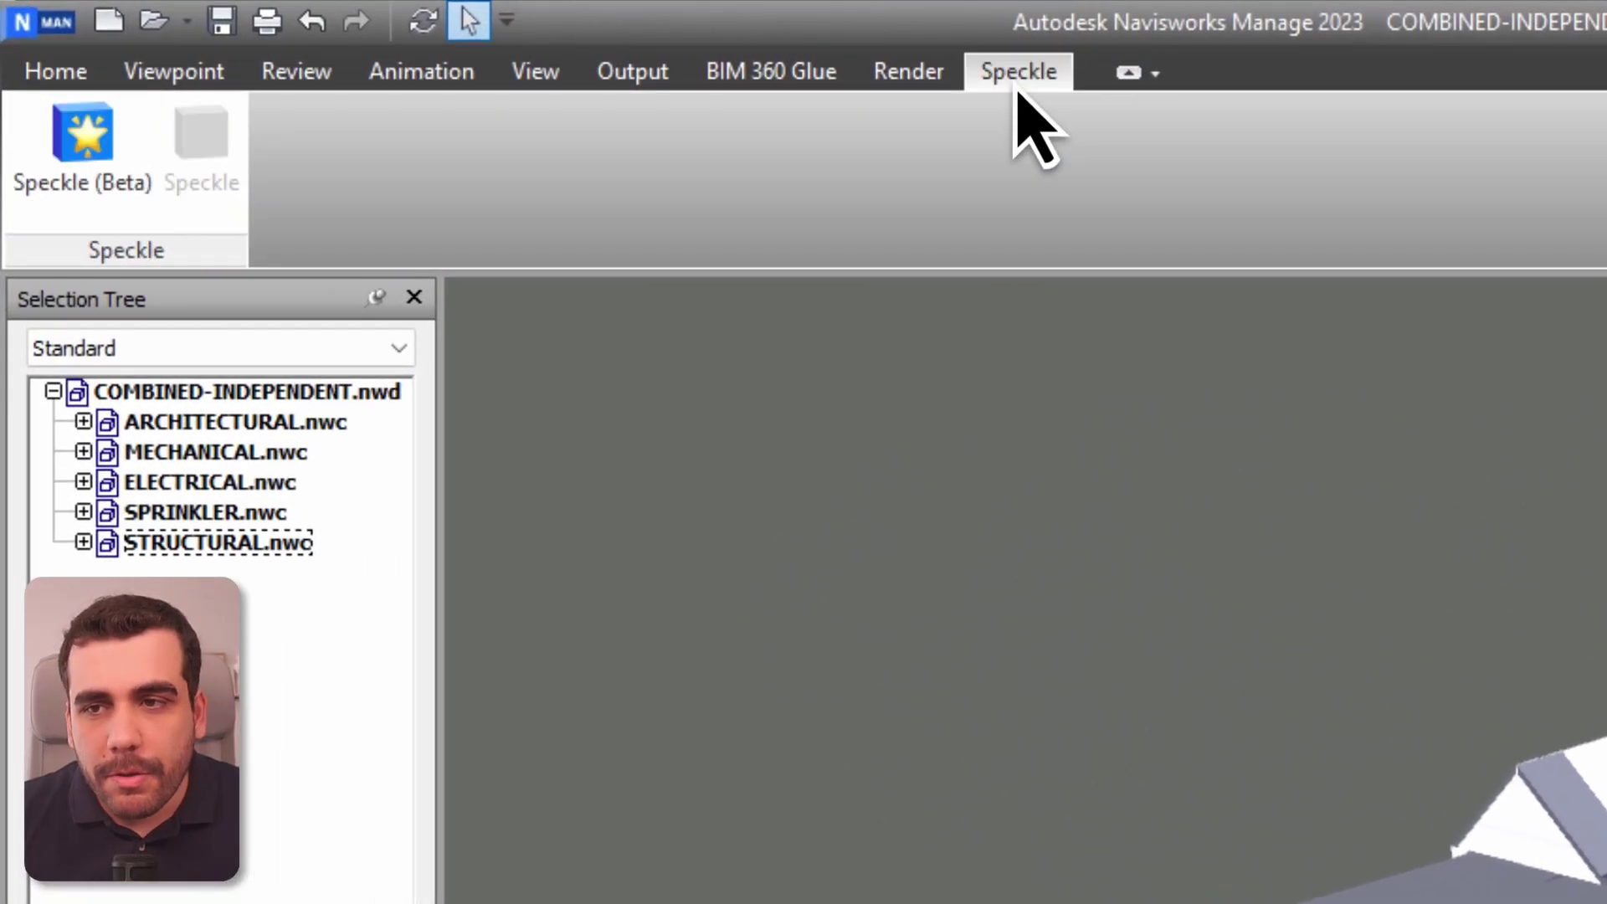
click(71, 189)
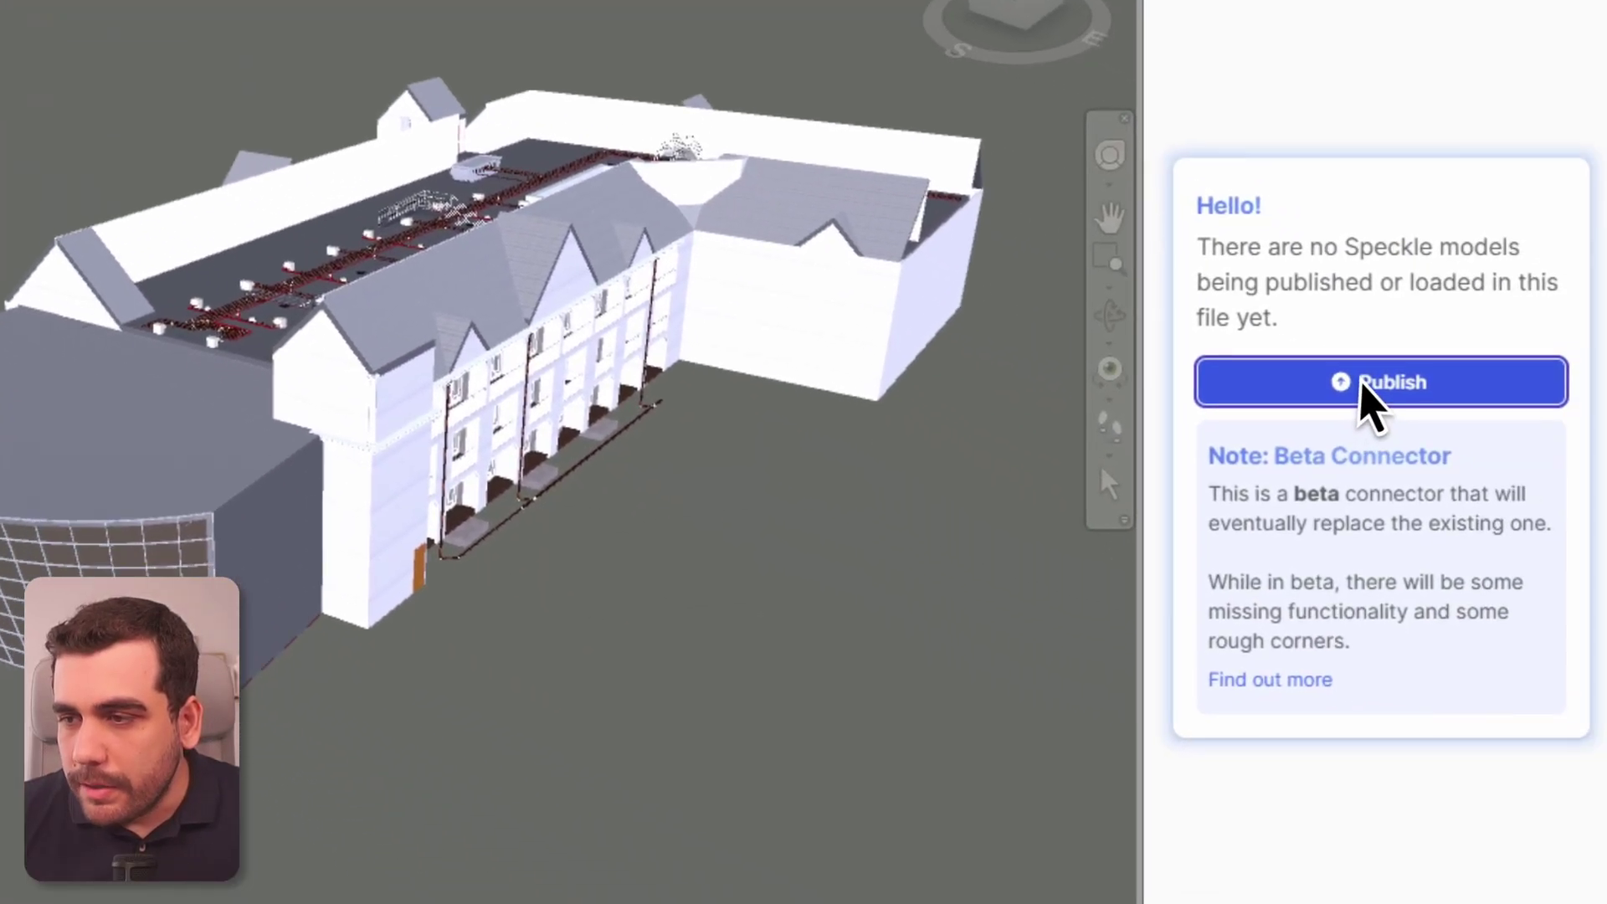
click(1373, 387)
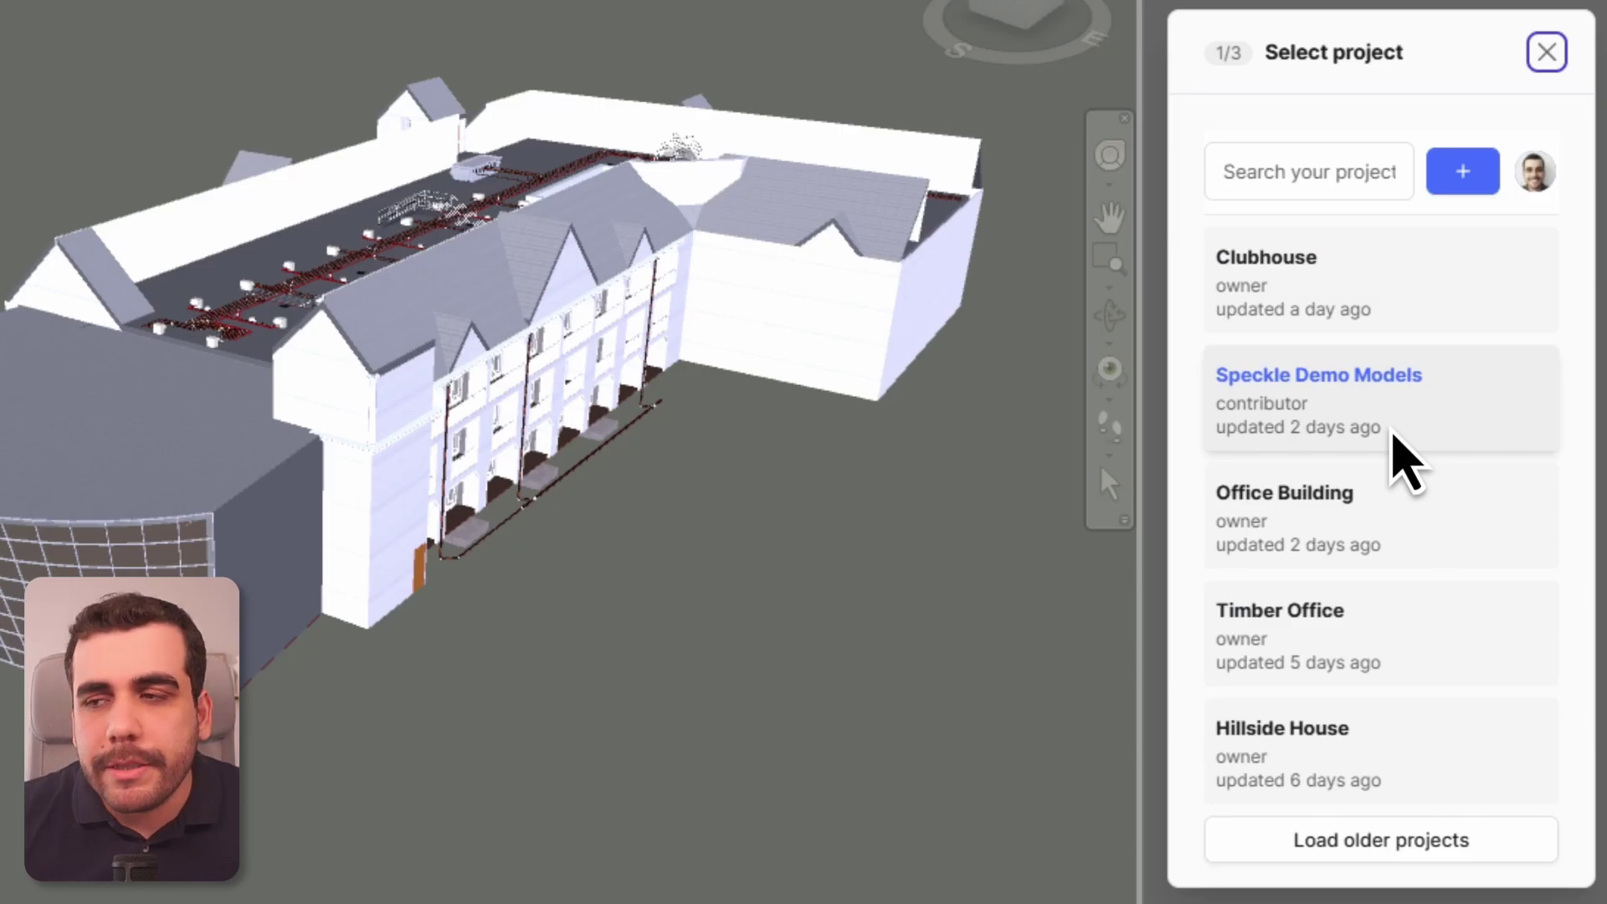
Step: Create a new Speckle project named 'Demo Hospital'
click(1474, 185)
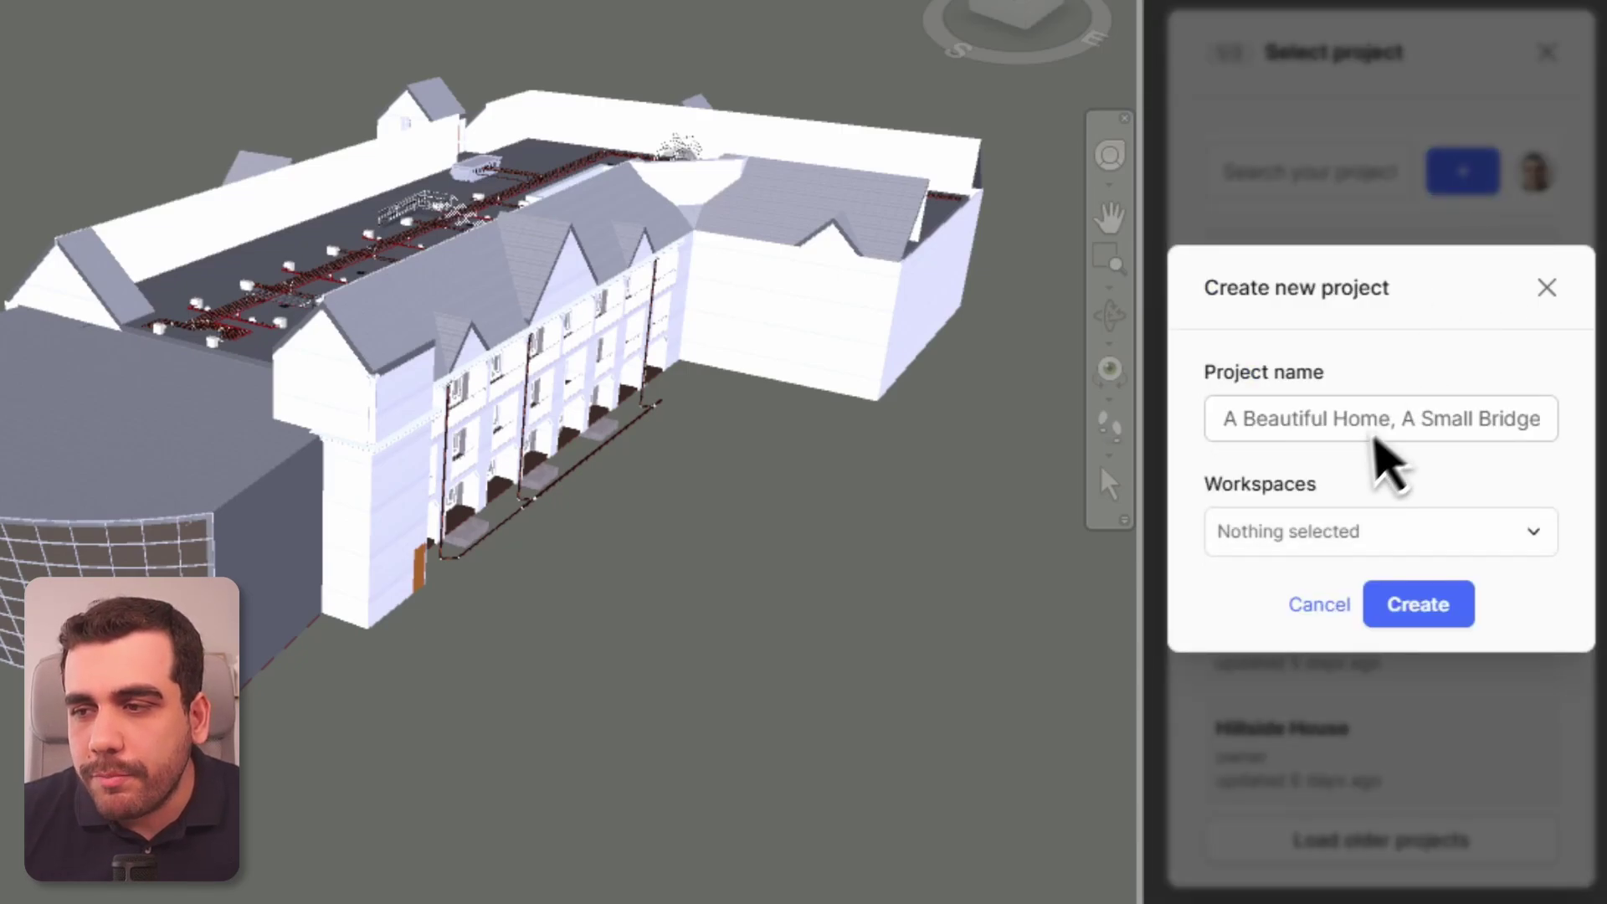
click(1375, 437)
text(Demo)
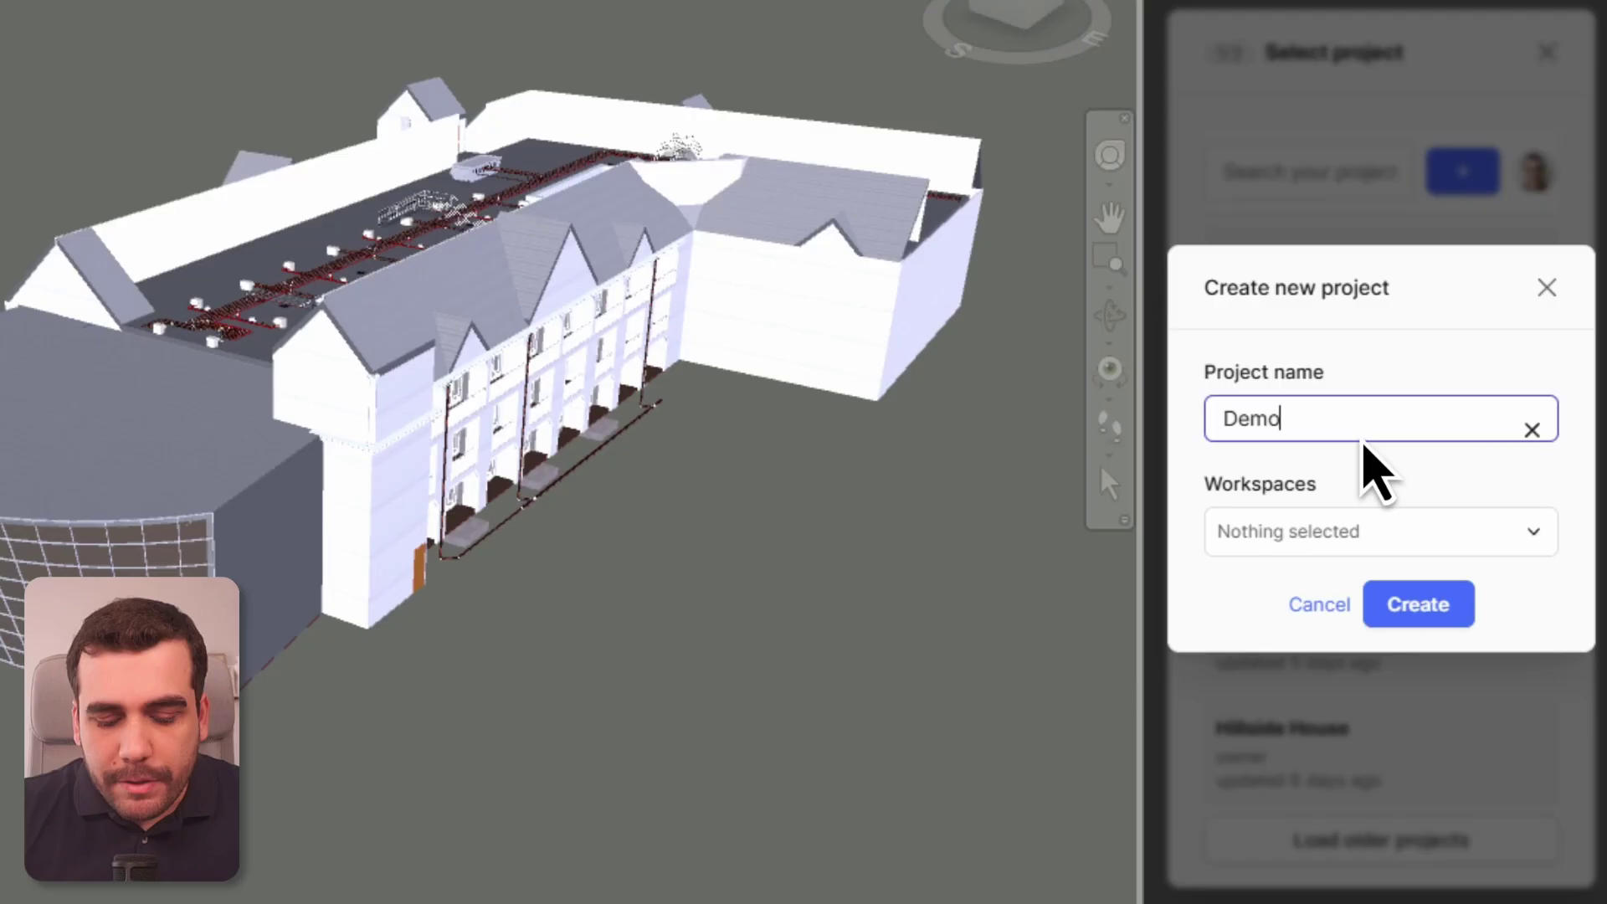
text( Hospital)
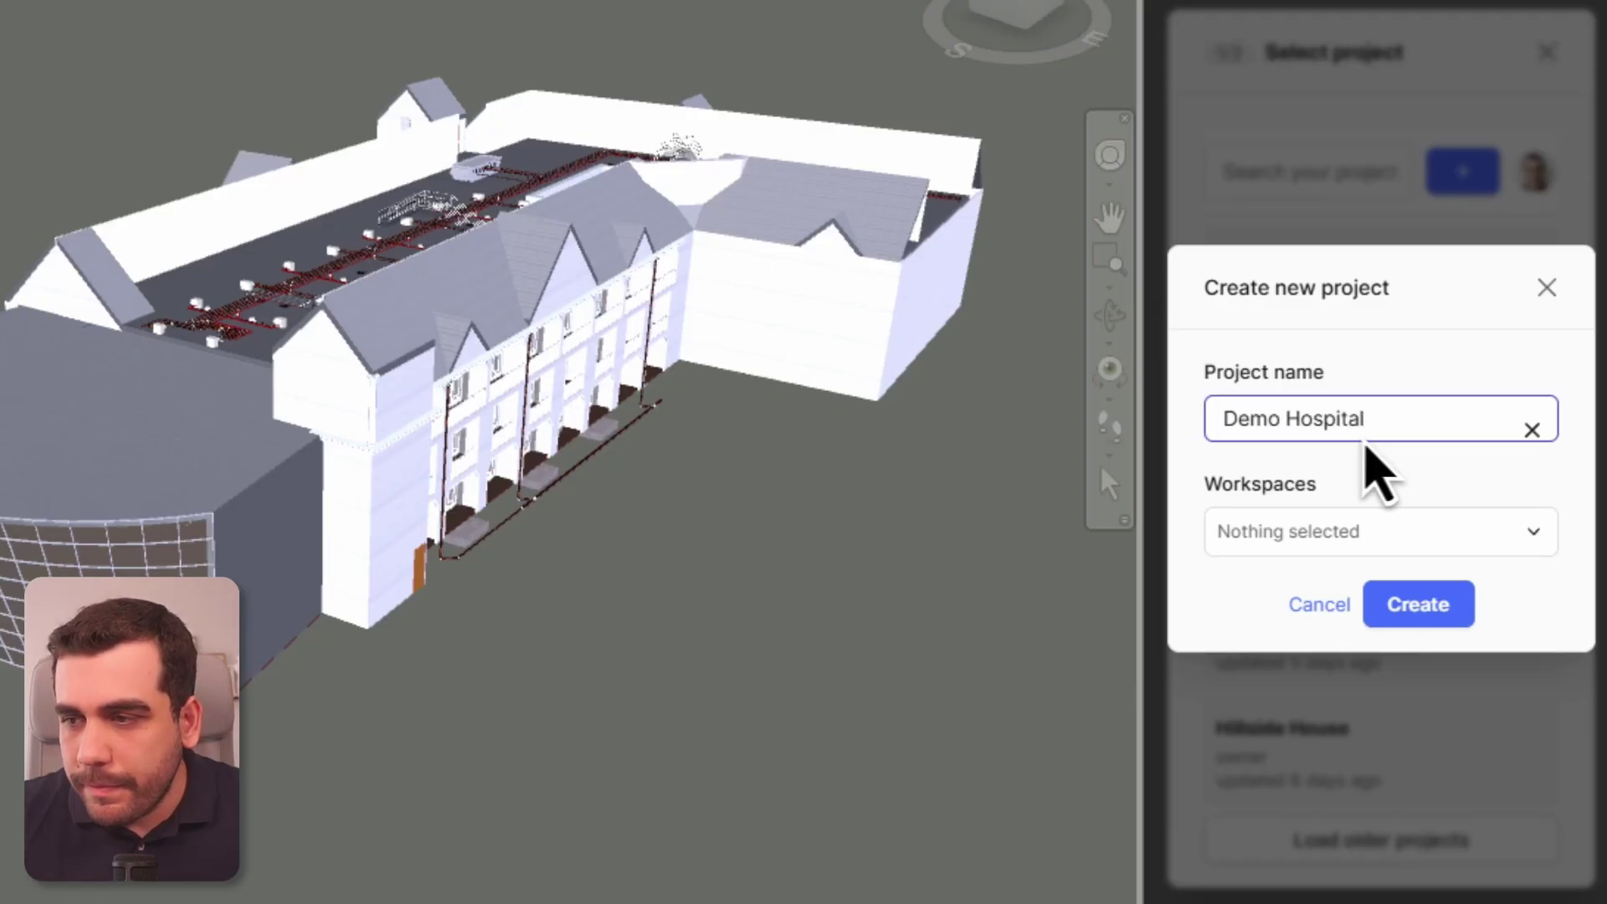
click(1421, 615)
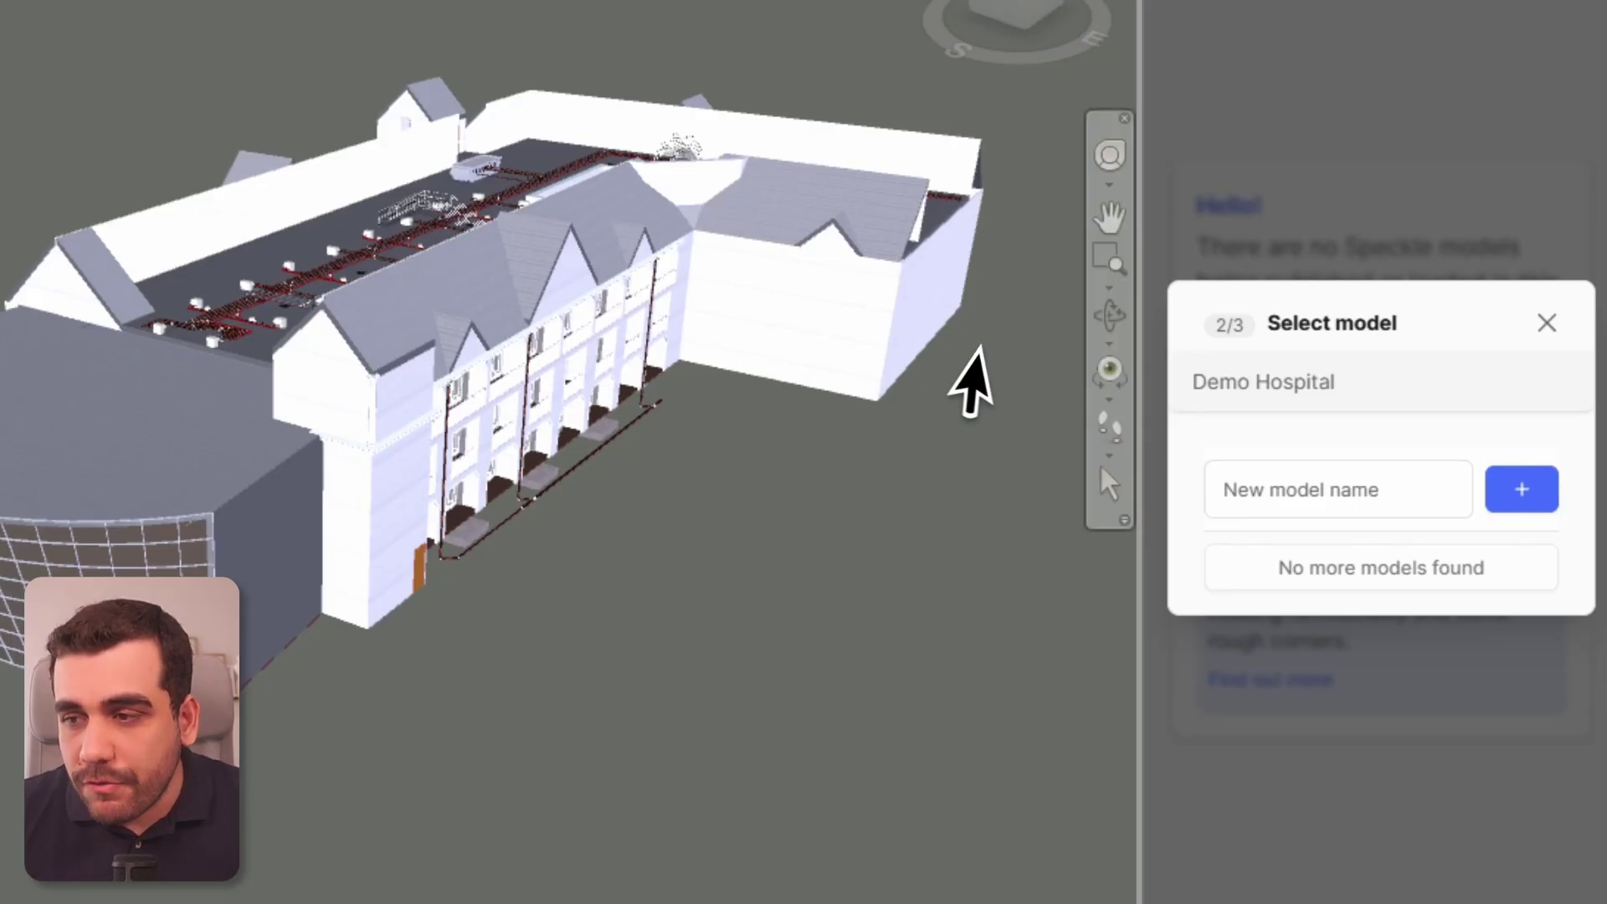
Step: Create the 'structural' model in Demo Hospital and publish STRUCTURAL.nwc to it
click(1376, 513)
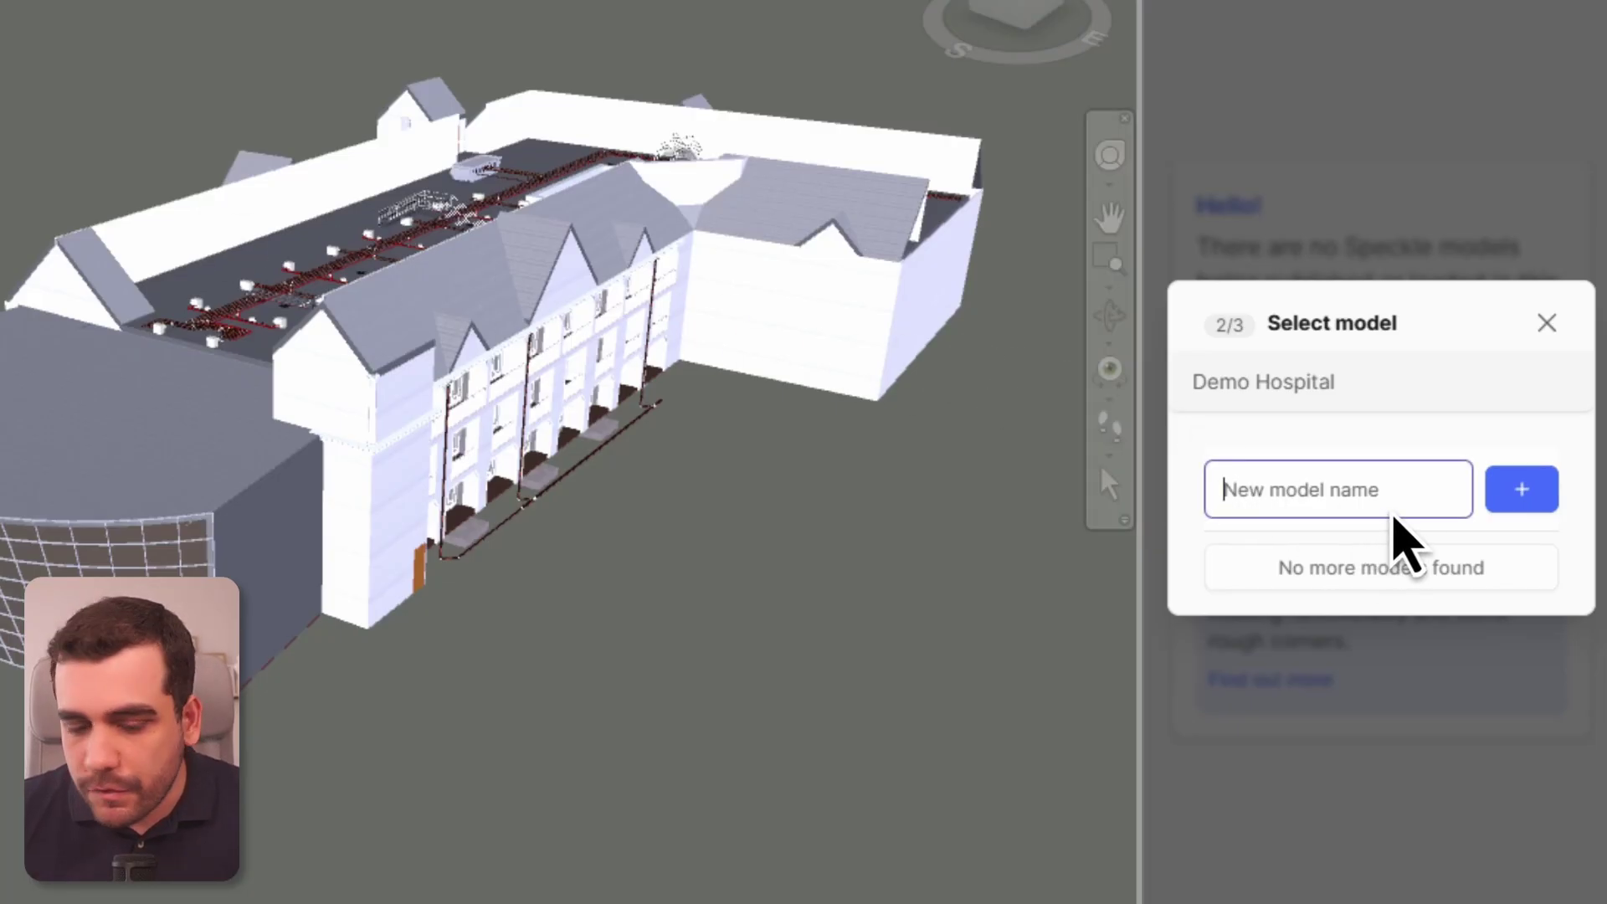
text(structural)
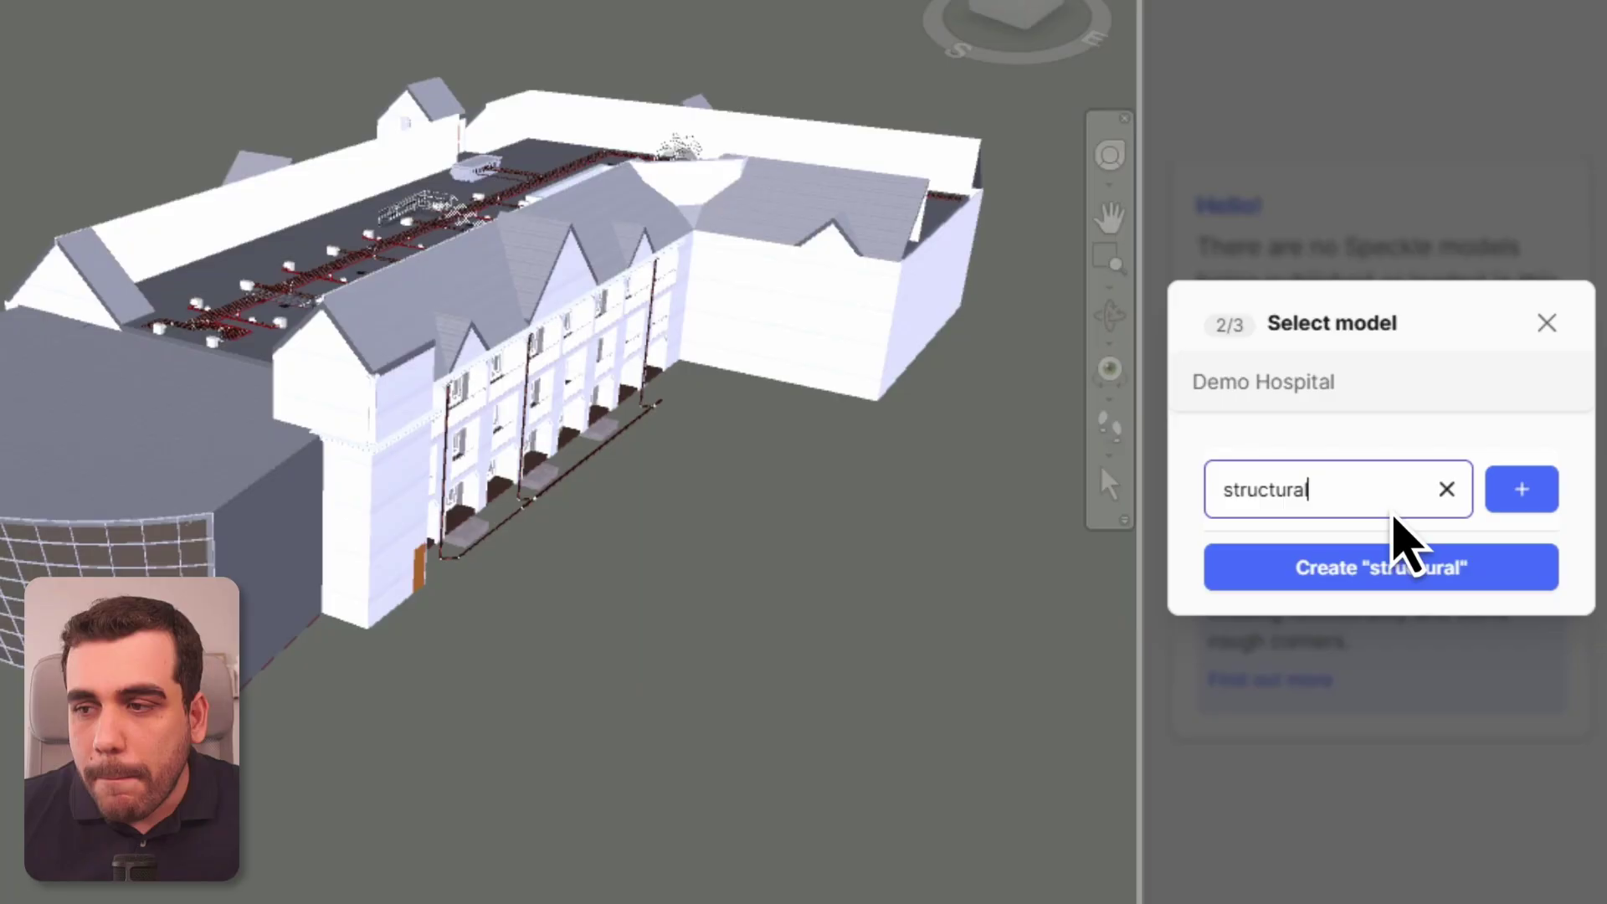
click(1380, 581)
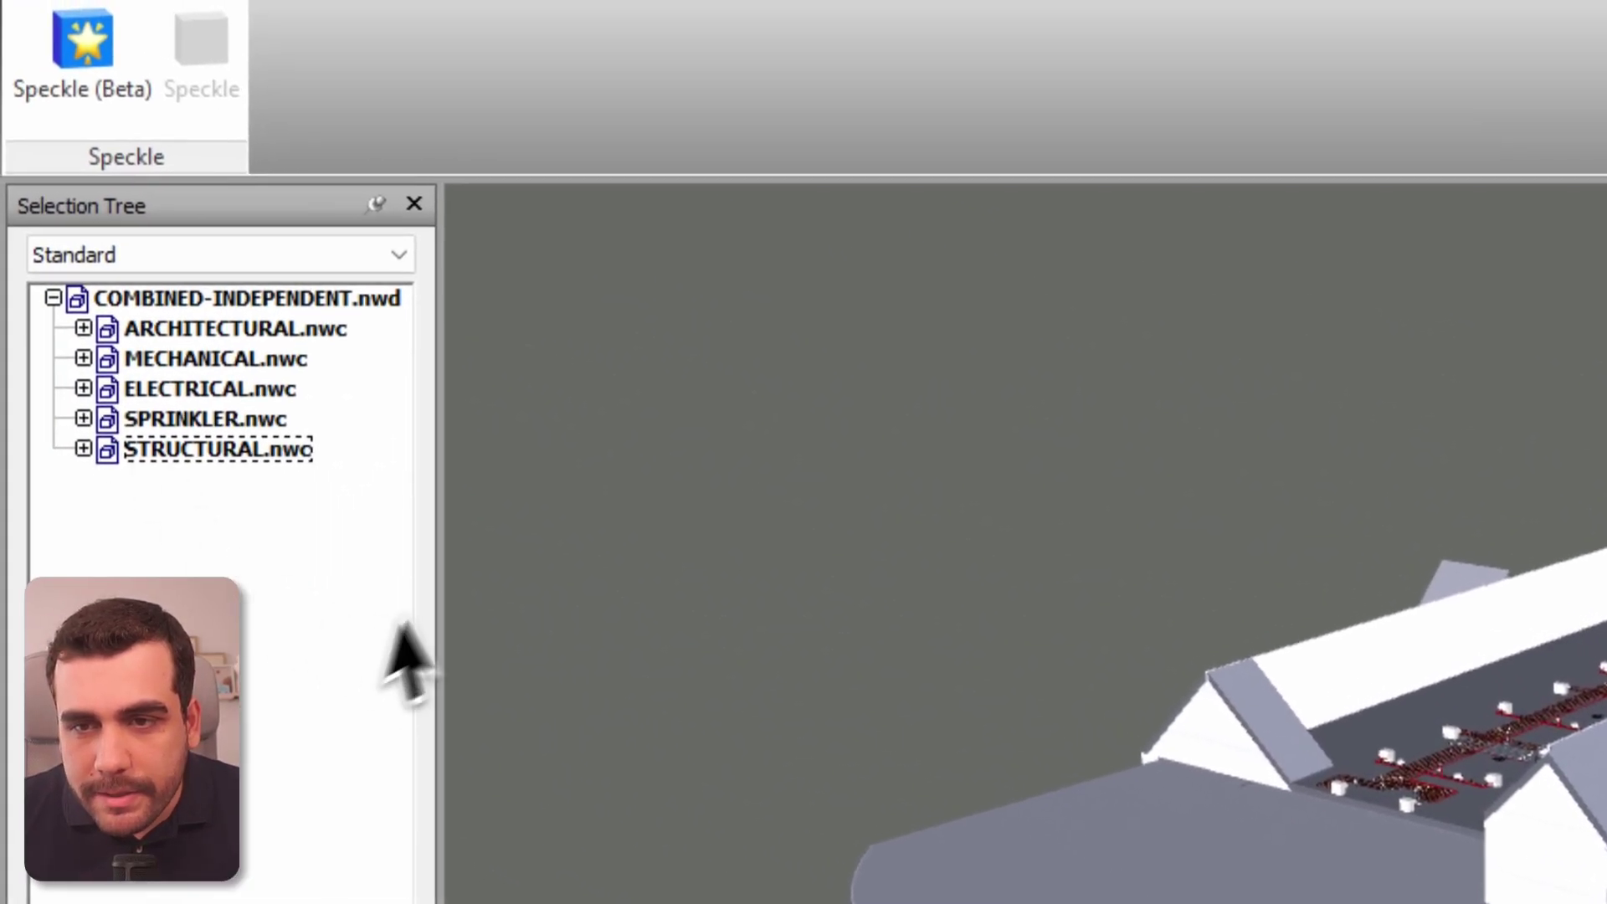
click(230, 452)
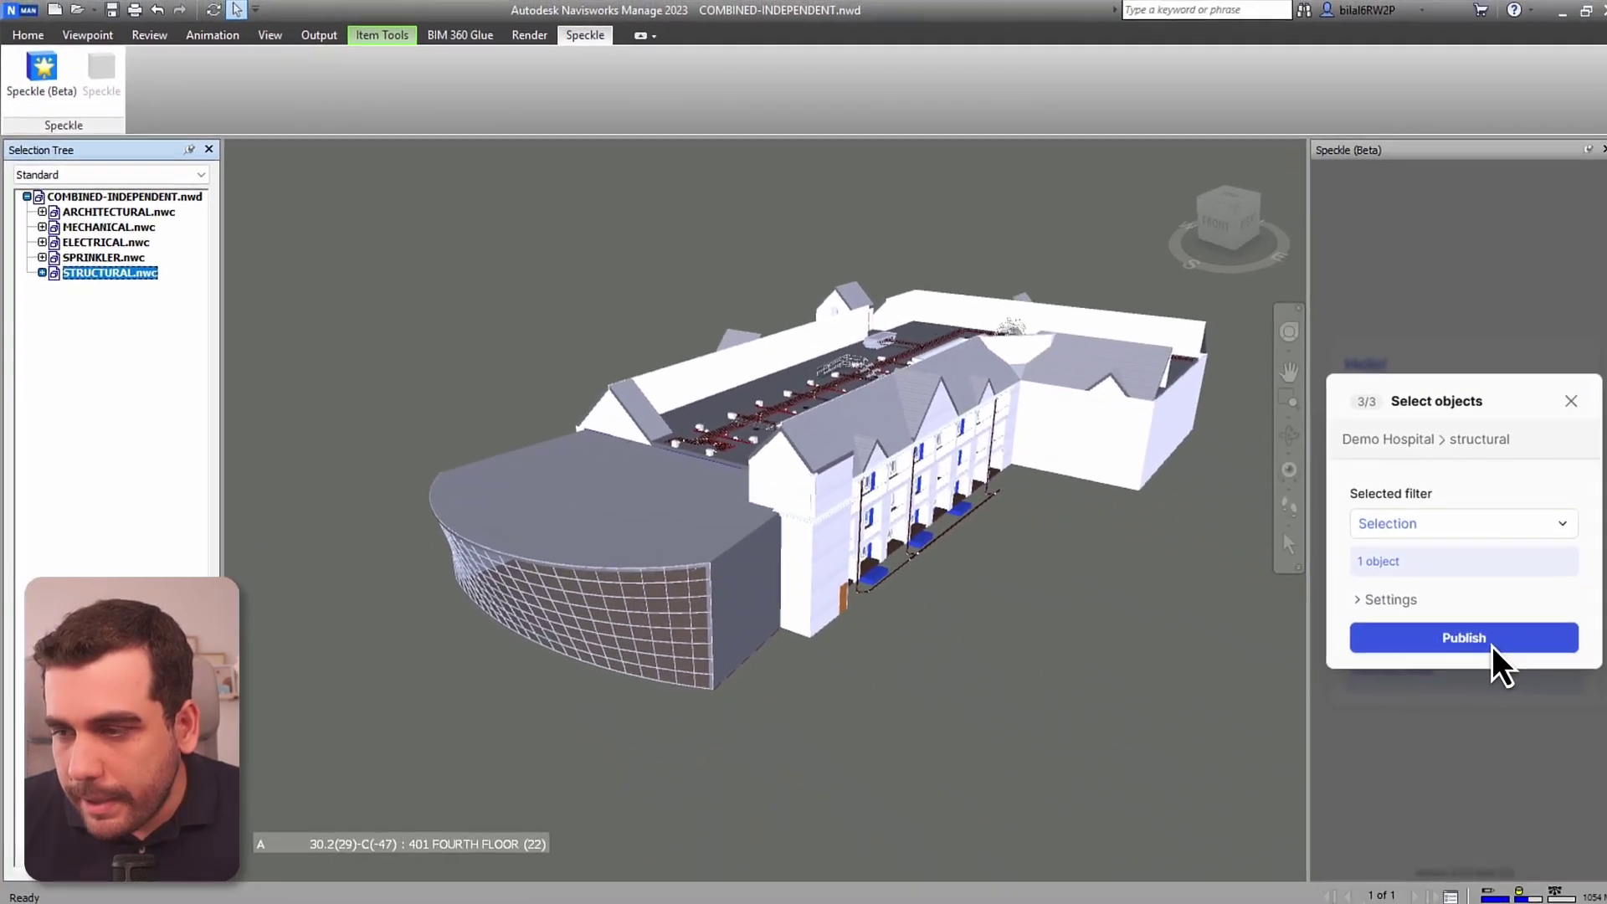
click(1456, 634)
Step: Open the published structural model in the browser and orbit it to lower, side-on views
click(1568, 330)
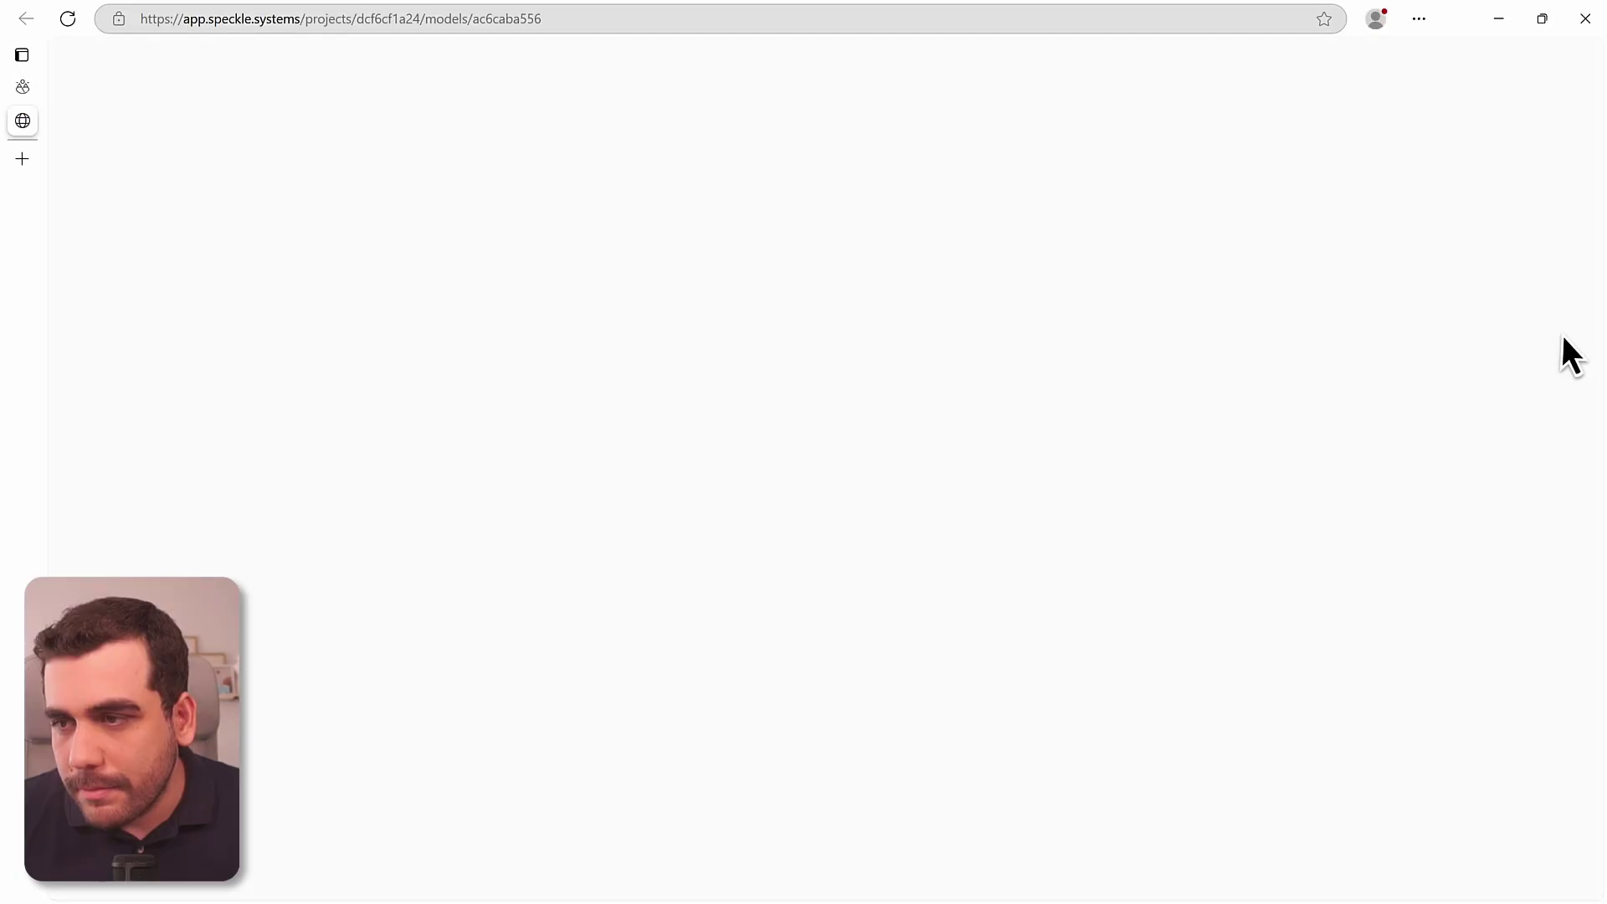
drag(929, 358, 846, 535)
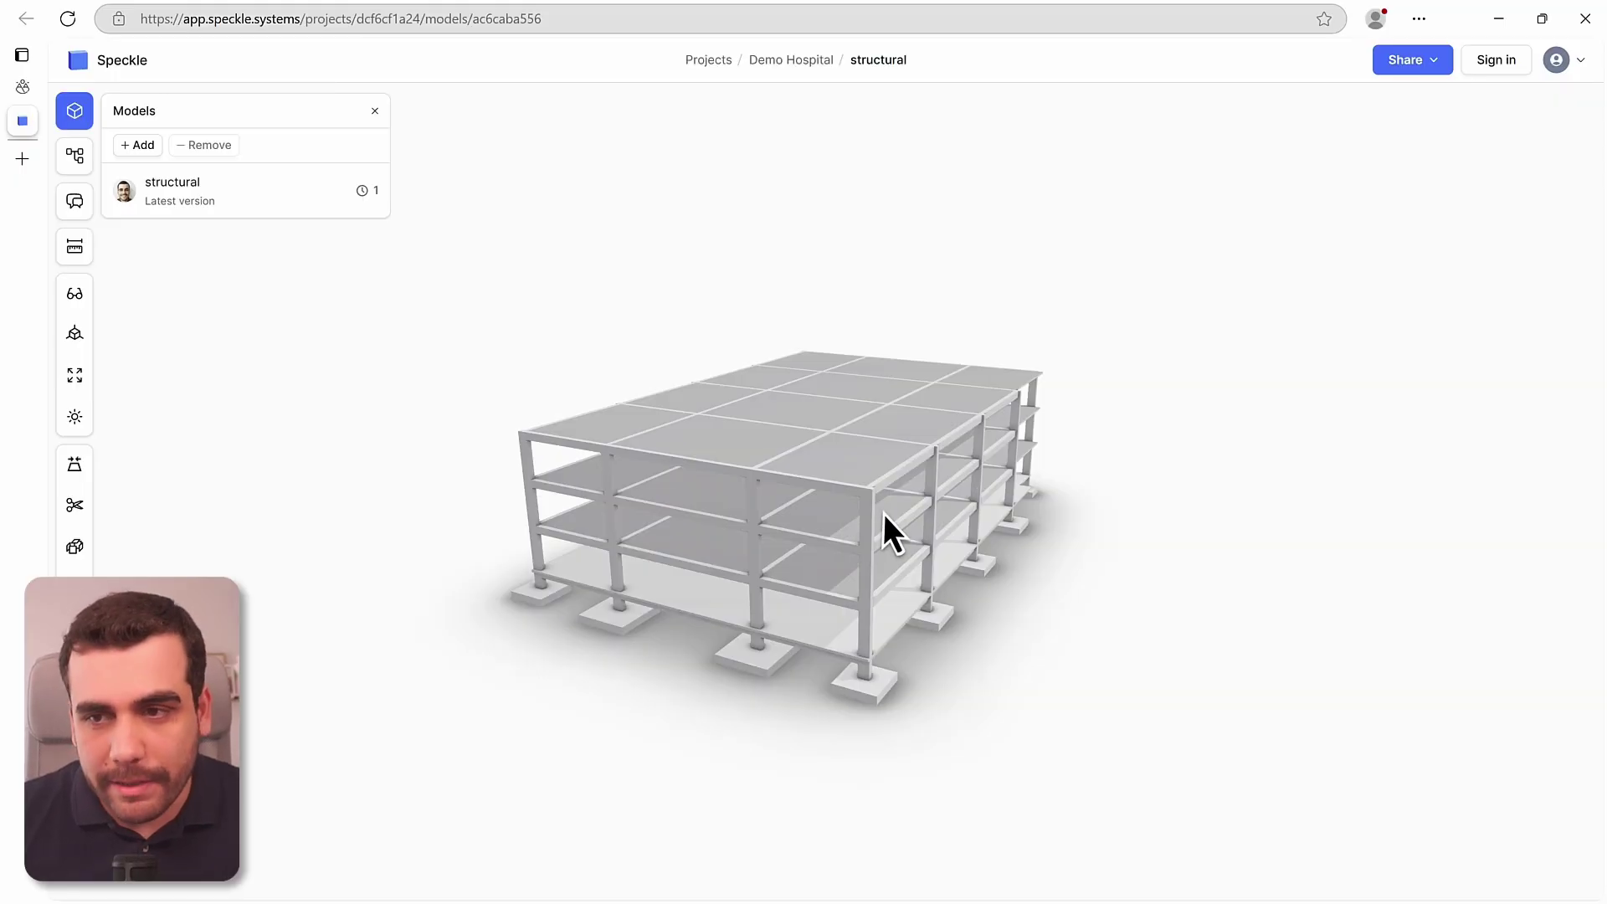
drag(882, 514, 840, 475)
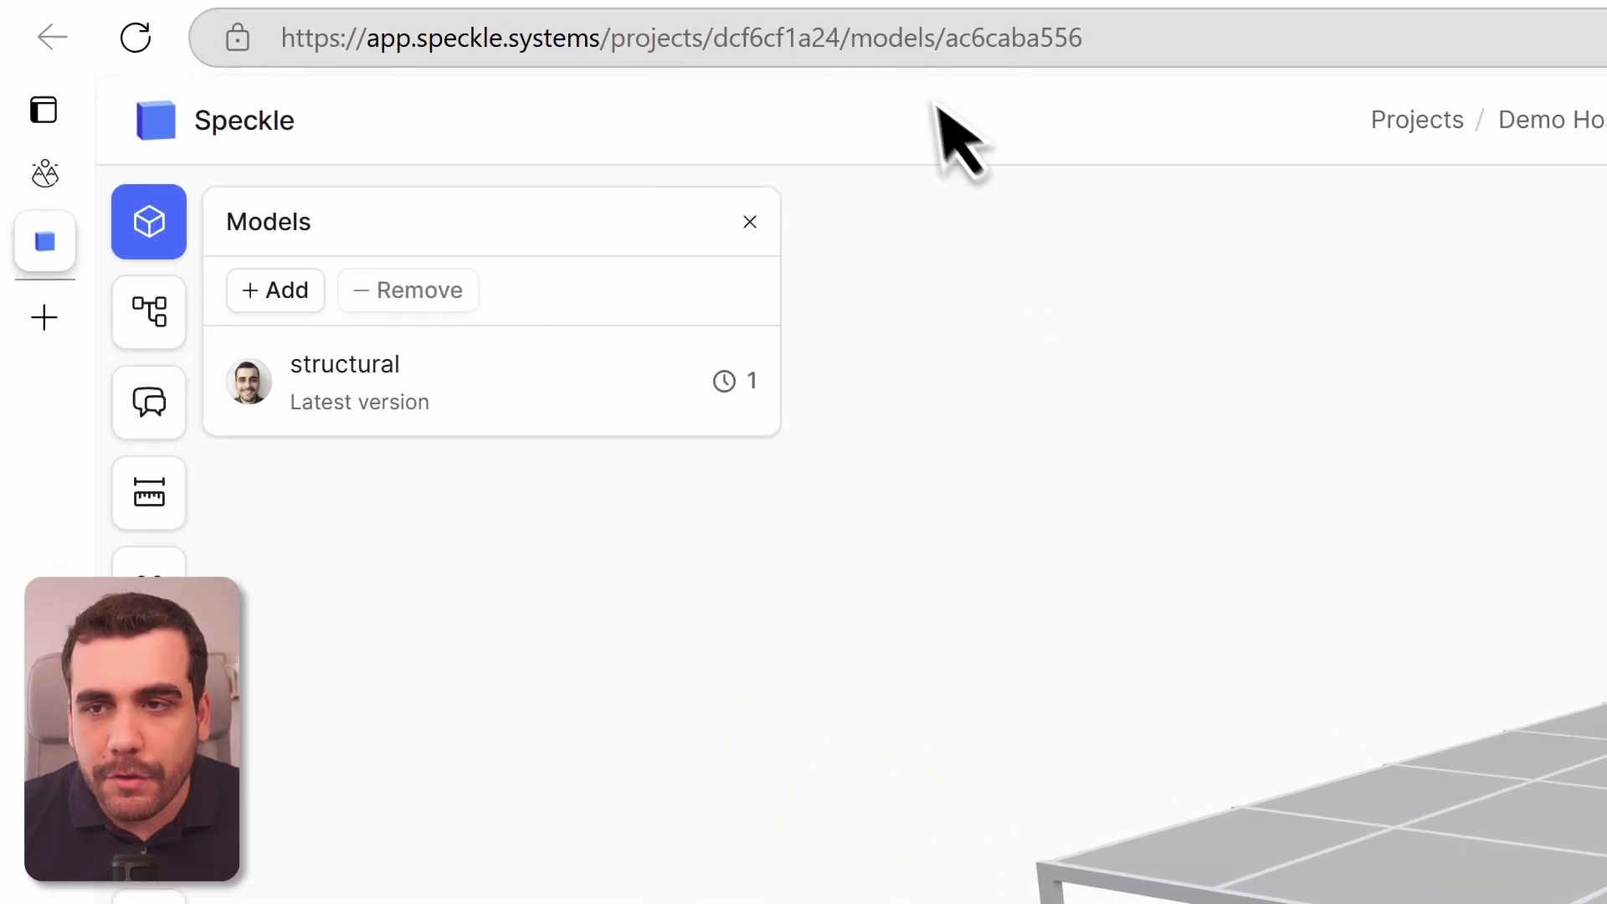
Step: Copy the structural model's link from the Share menu
click(896, 48)
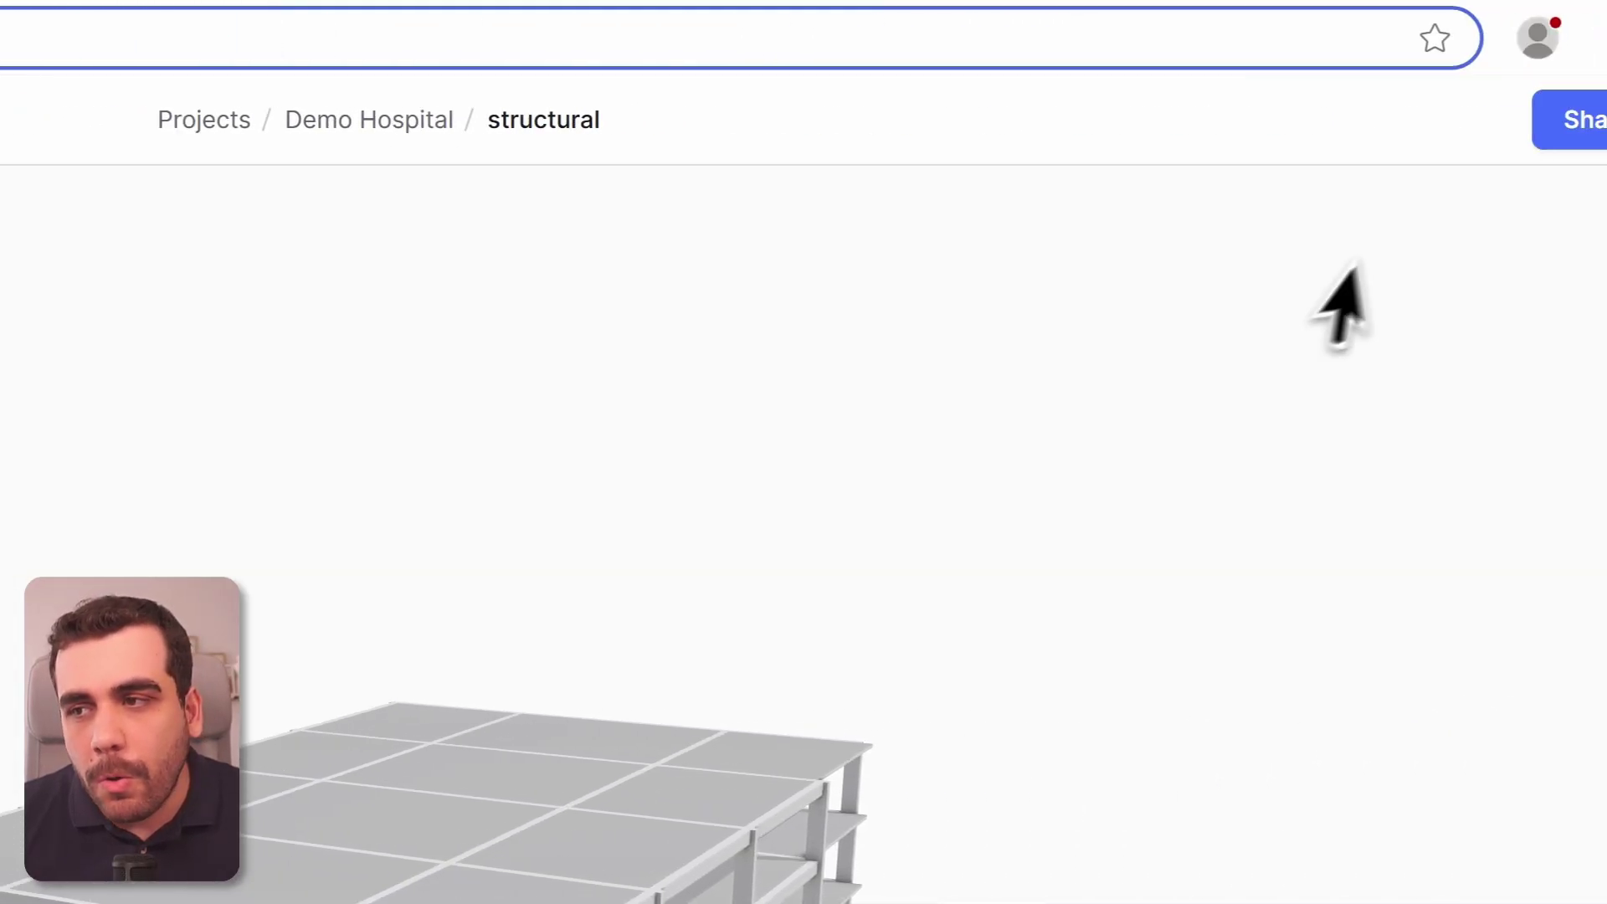
click(1241, 117)
click(1184, 212)
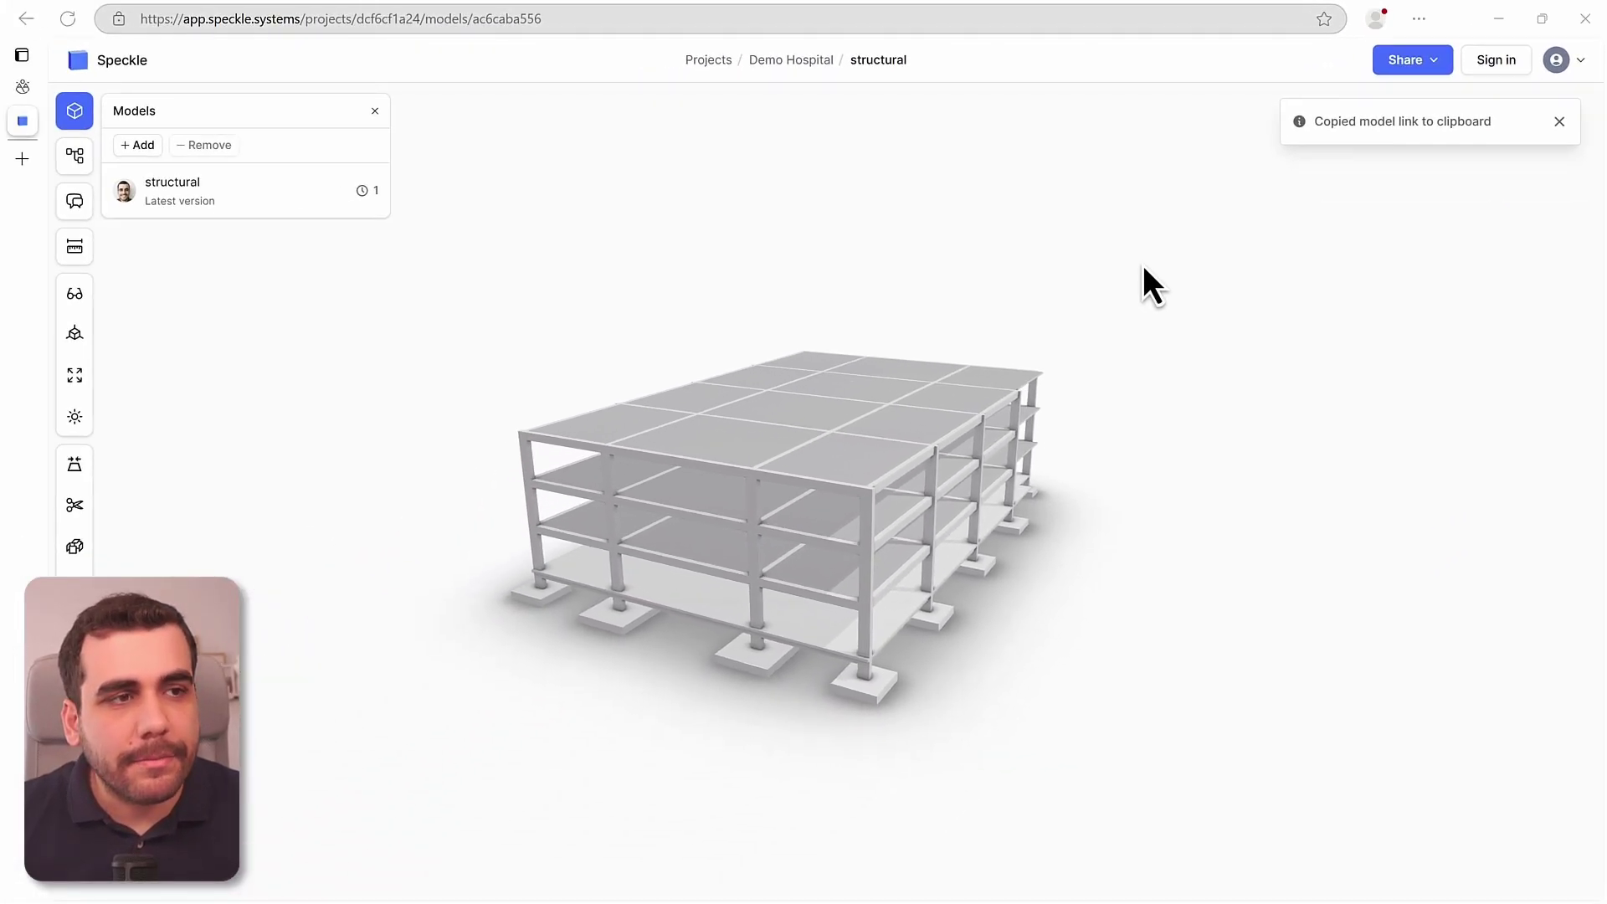
key(alt+Tab)
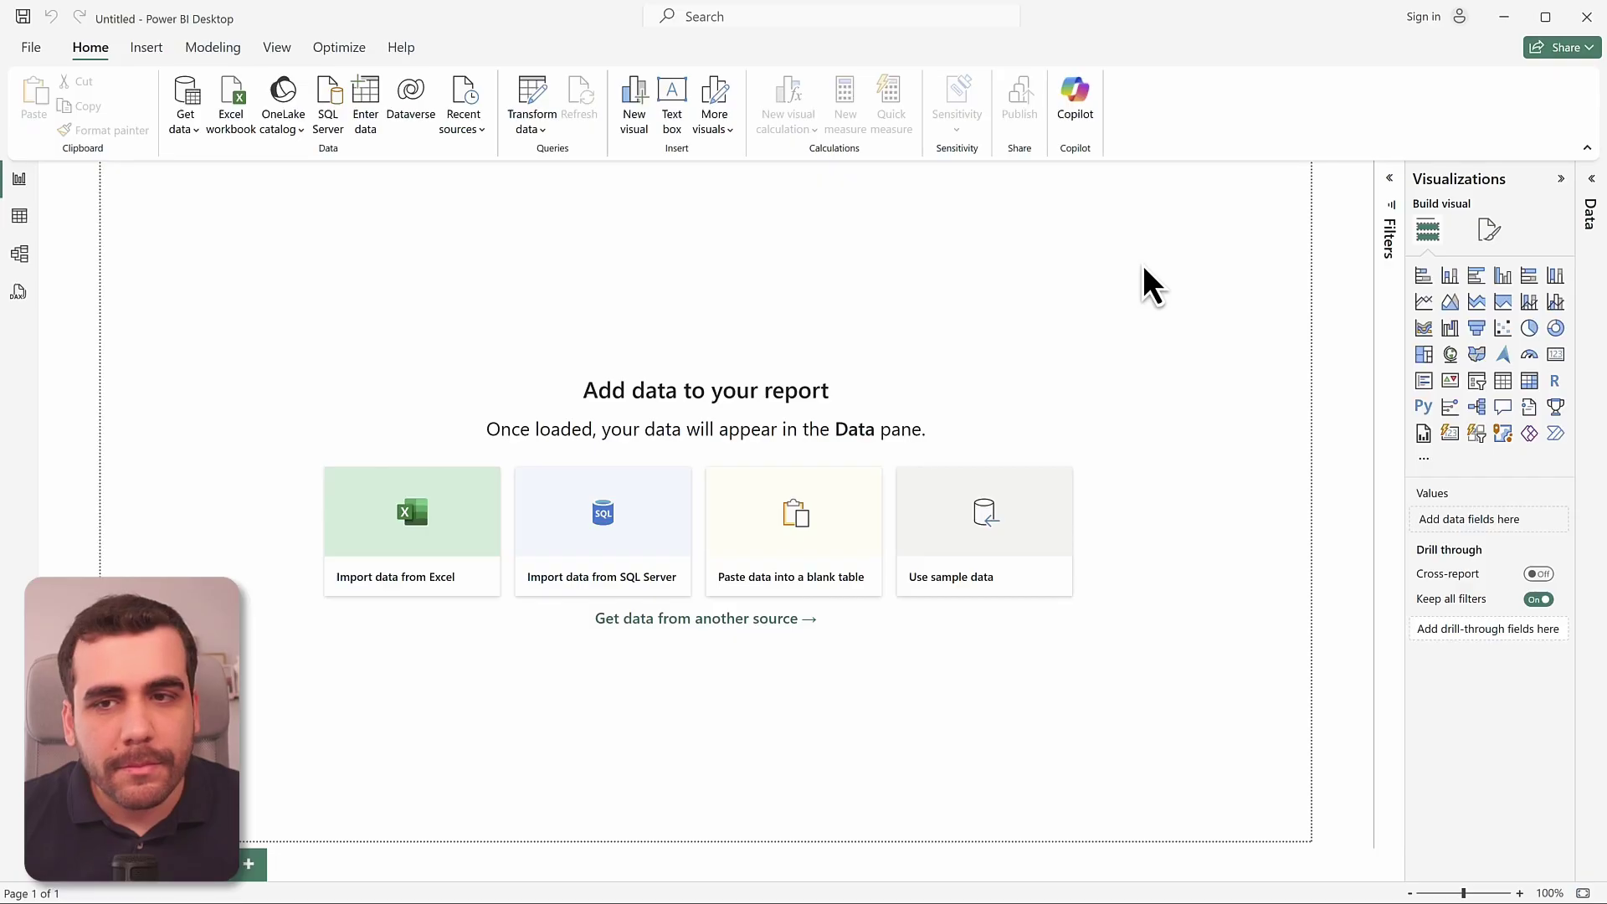
Step: Find and connect with the Connect to Speckle (Beta) connector, accepting the third-party warning
click(193, 90)
click(567, 224)
text(speckle)
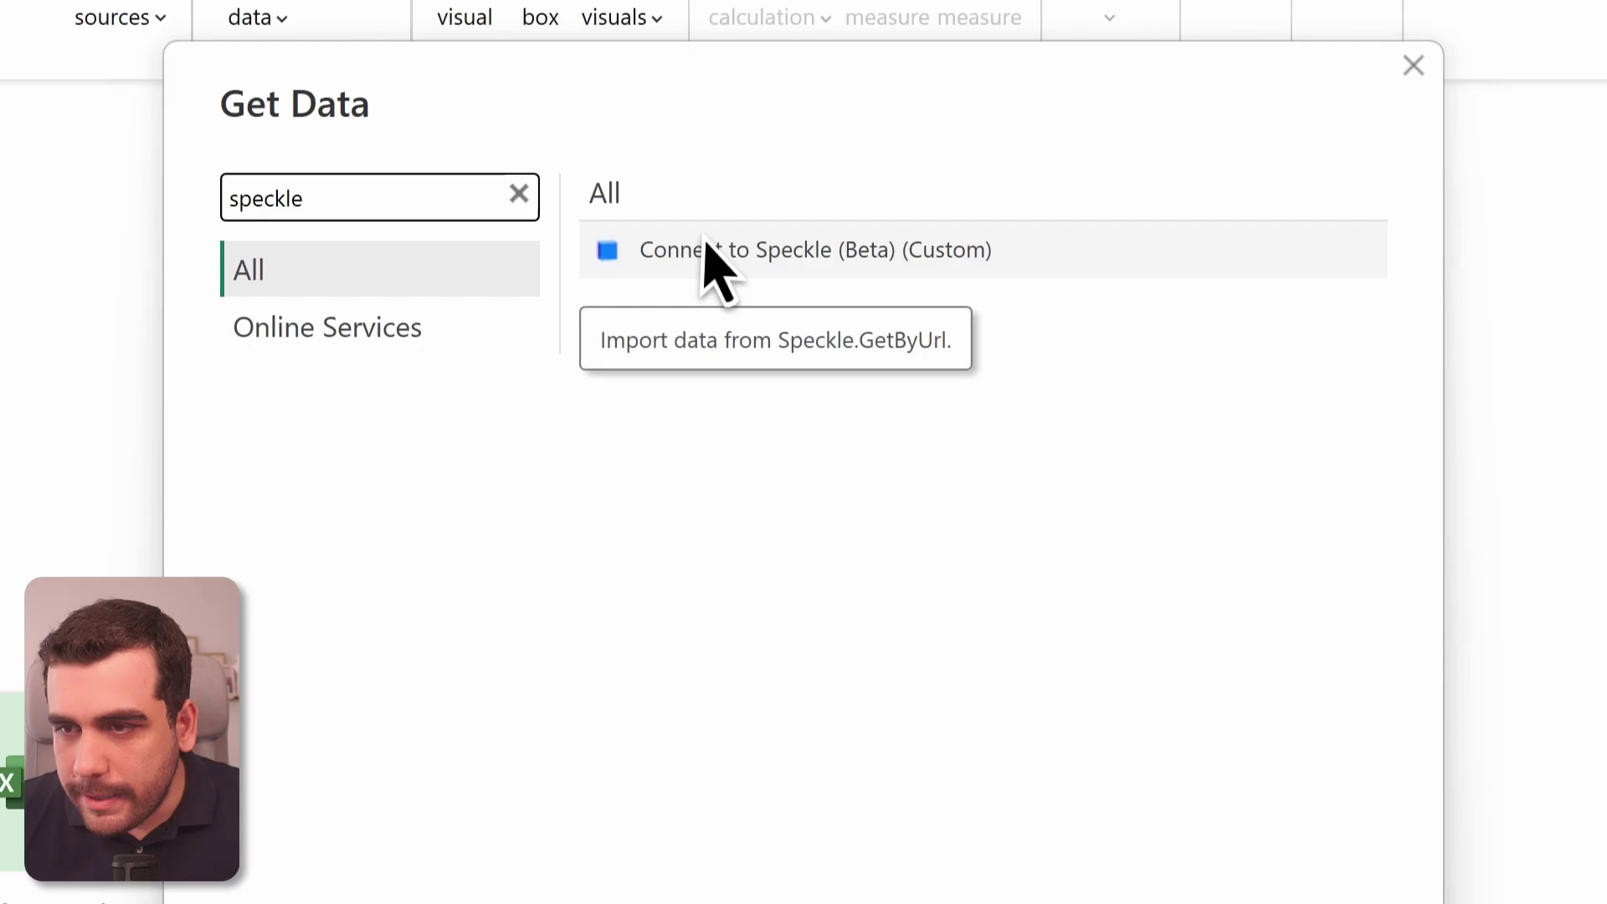
click(703, 258)
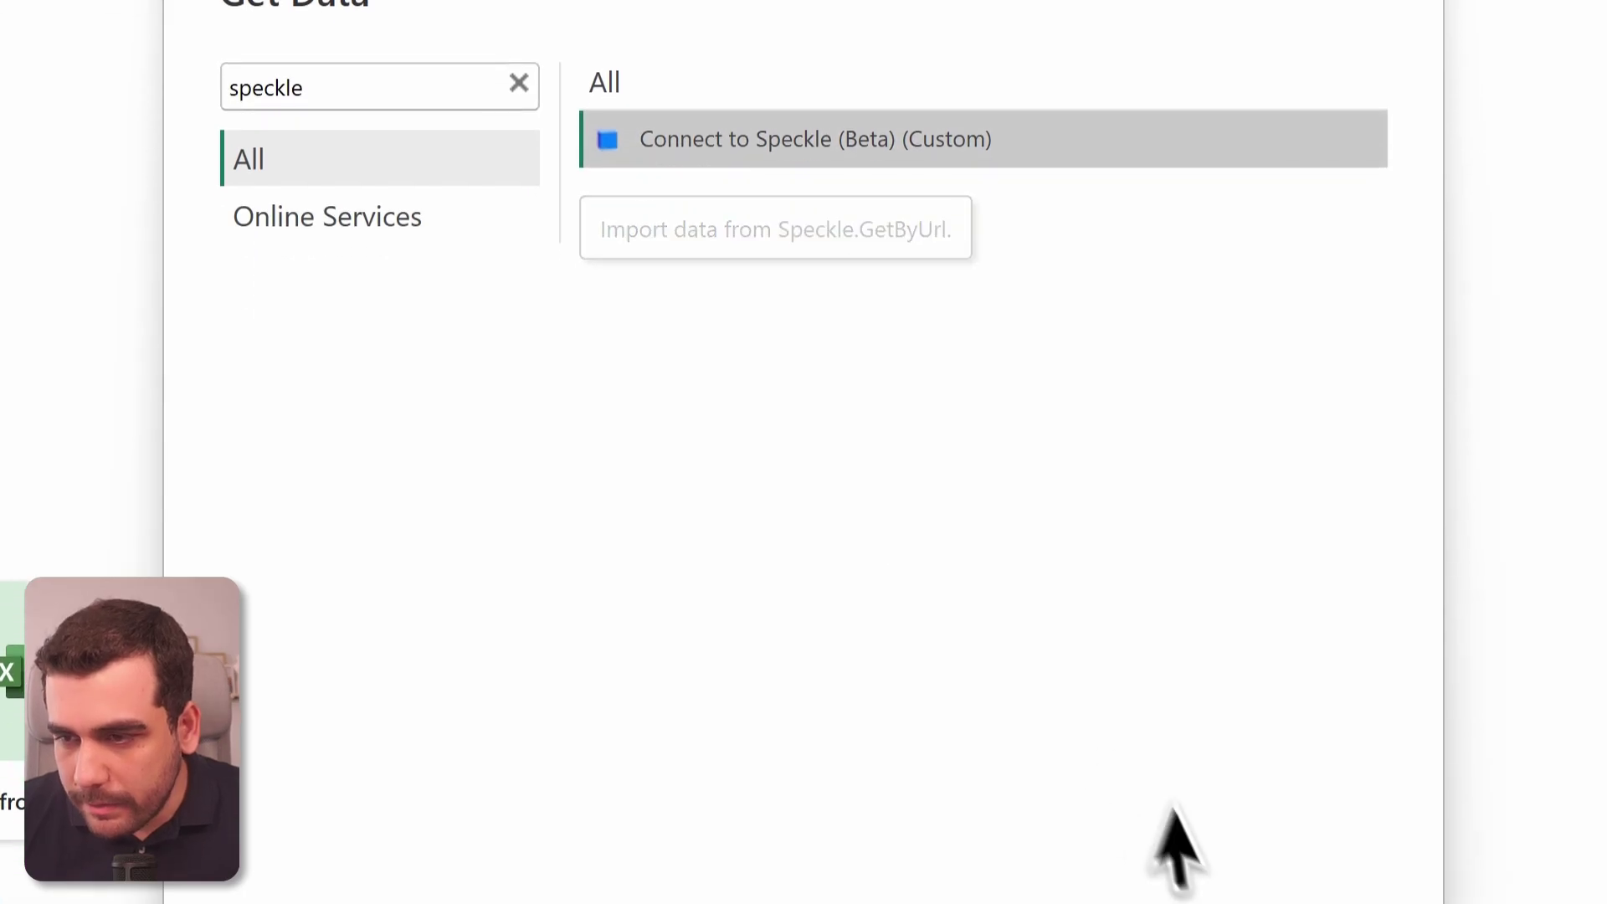
click(1163, 740)
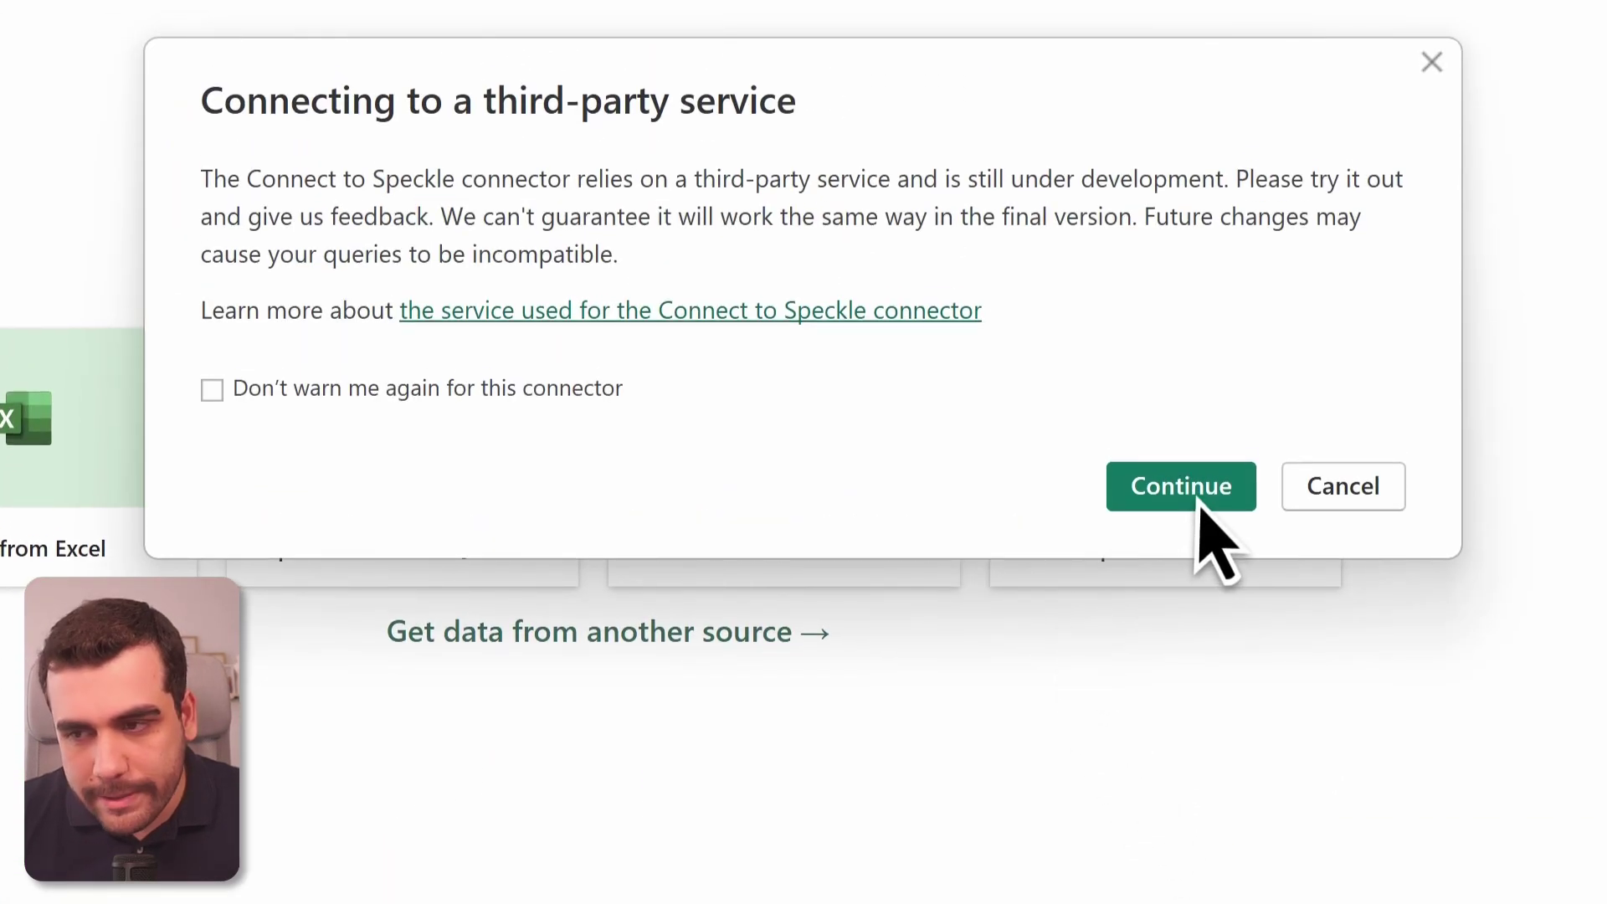
click(1197, 494)
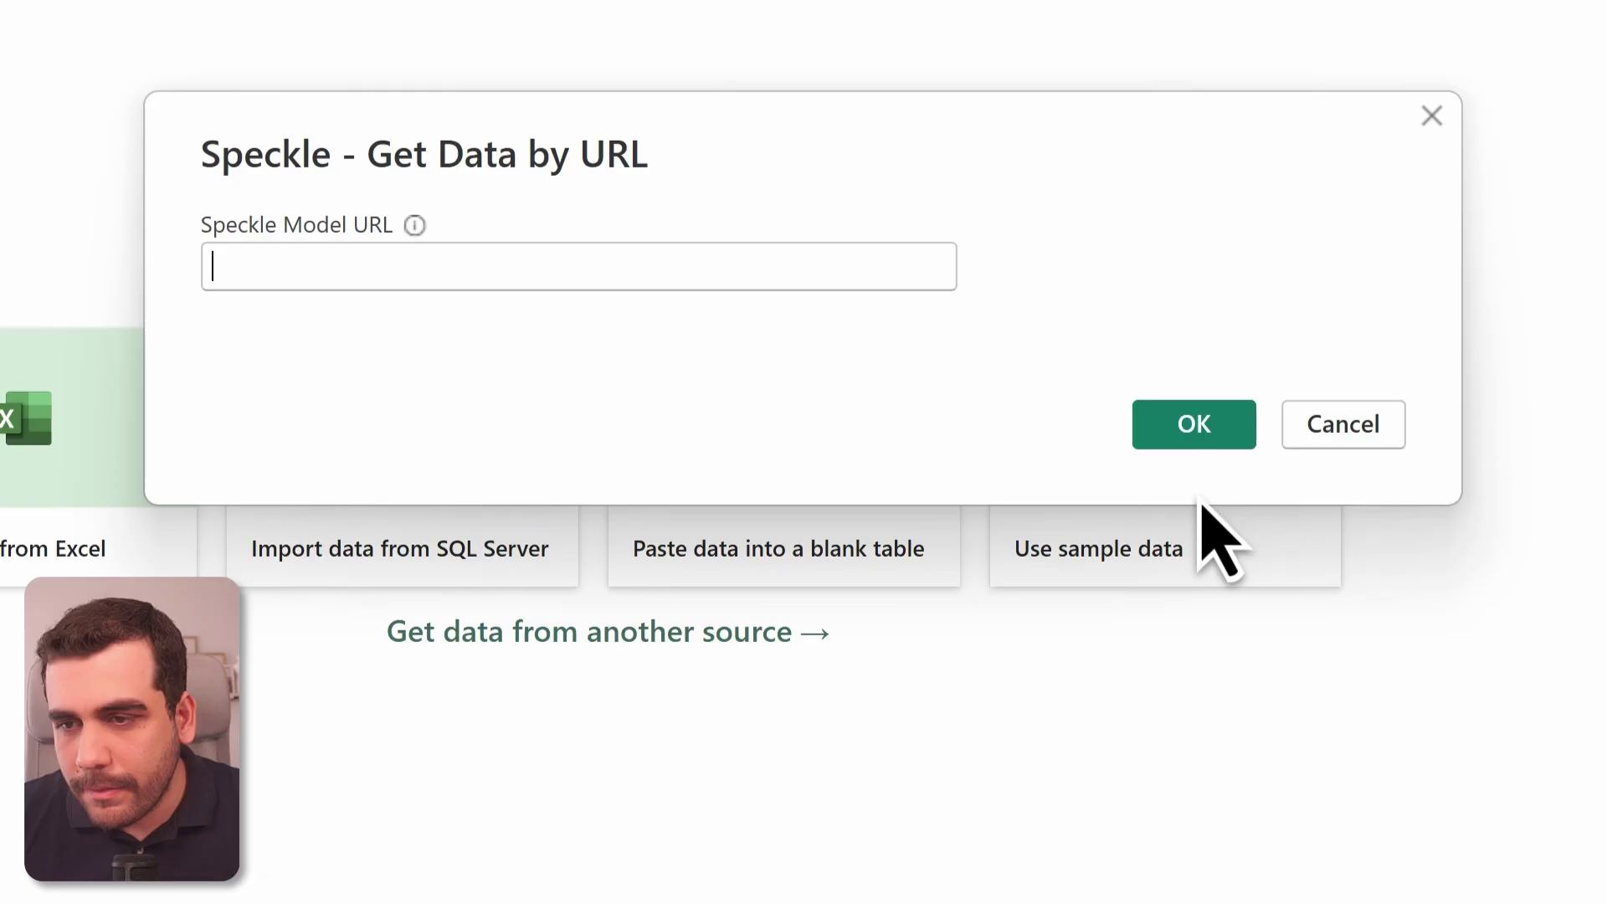
Step: Paste the copied Speckle model URL, sign in with a Speckle Account, and load the data
click(423, 282)
key(ctrl+v)
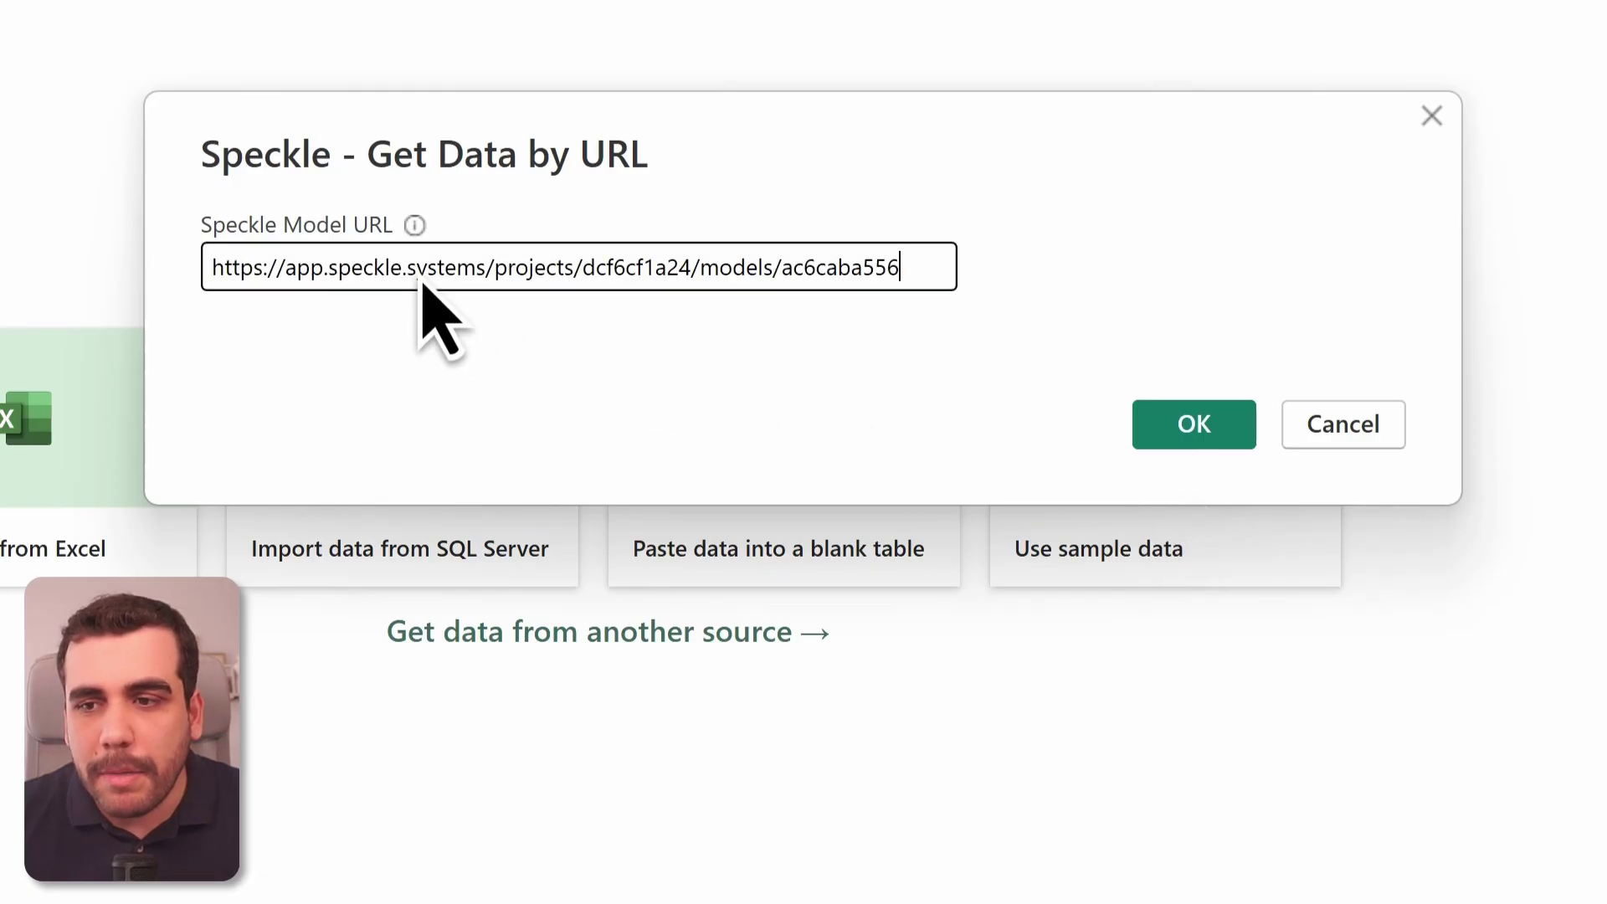
click(1176, 428)
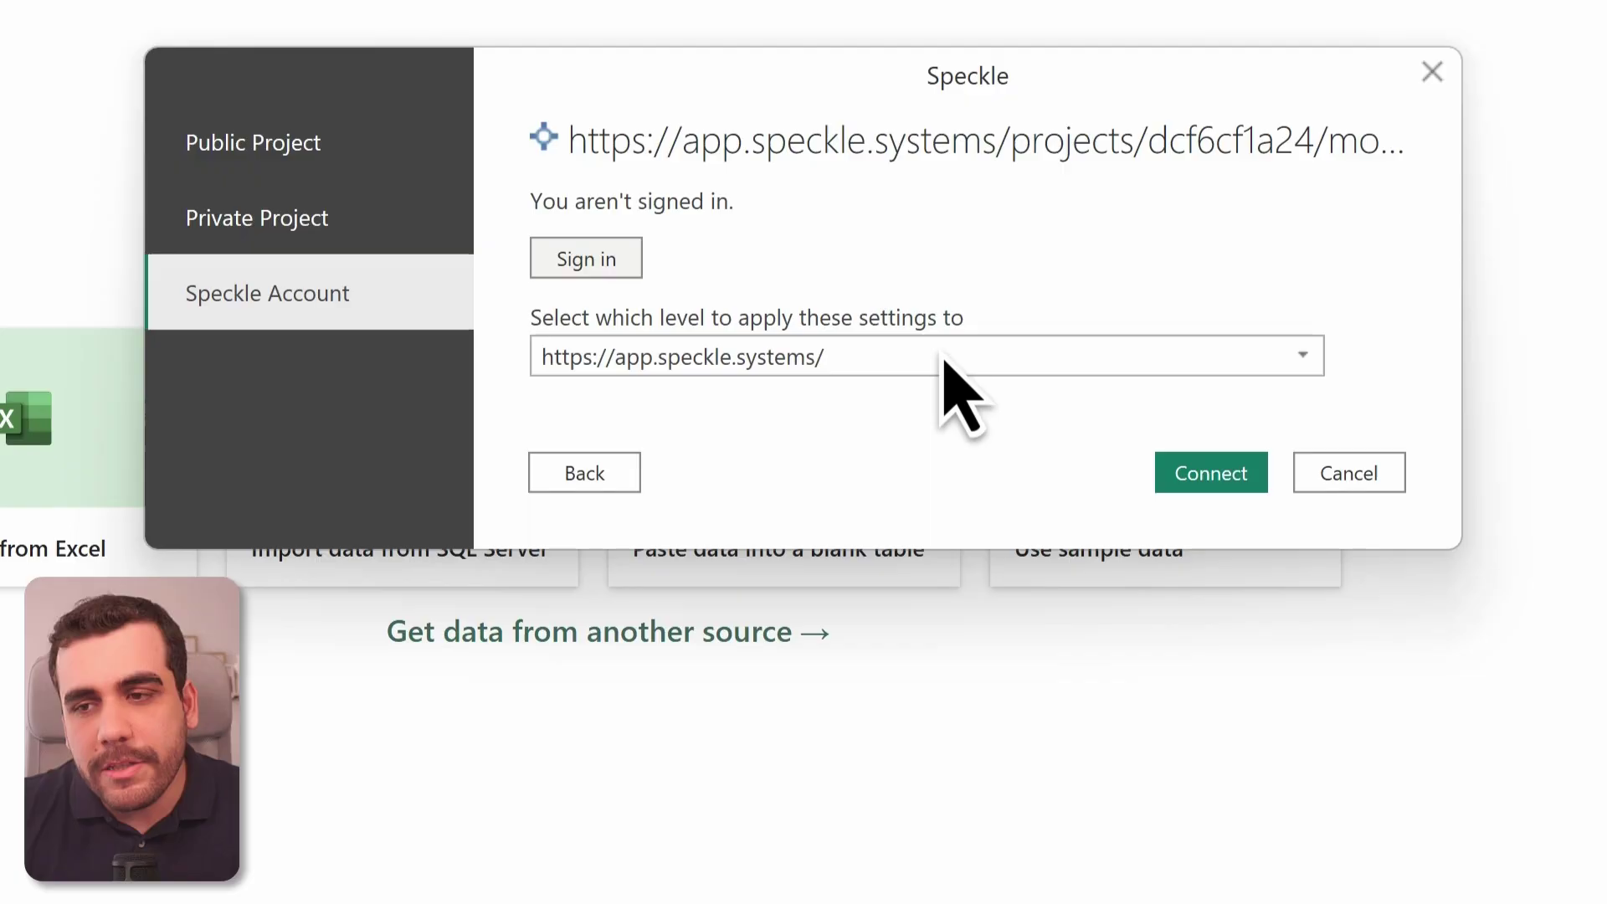
click(629, 268)
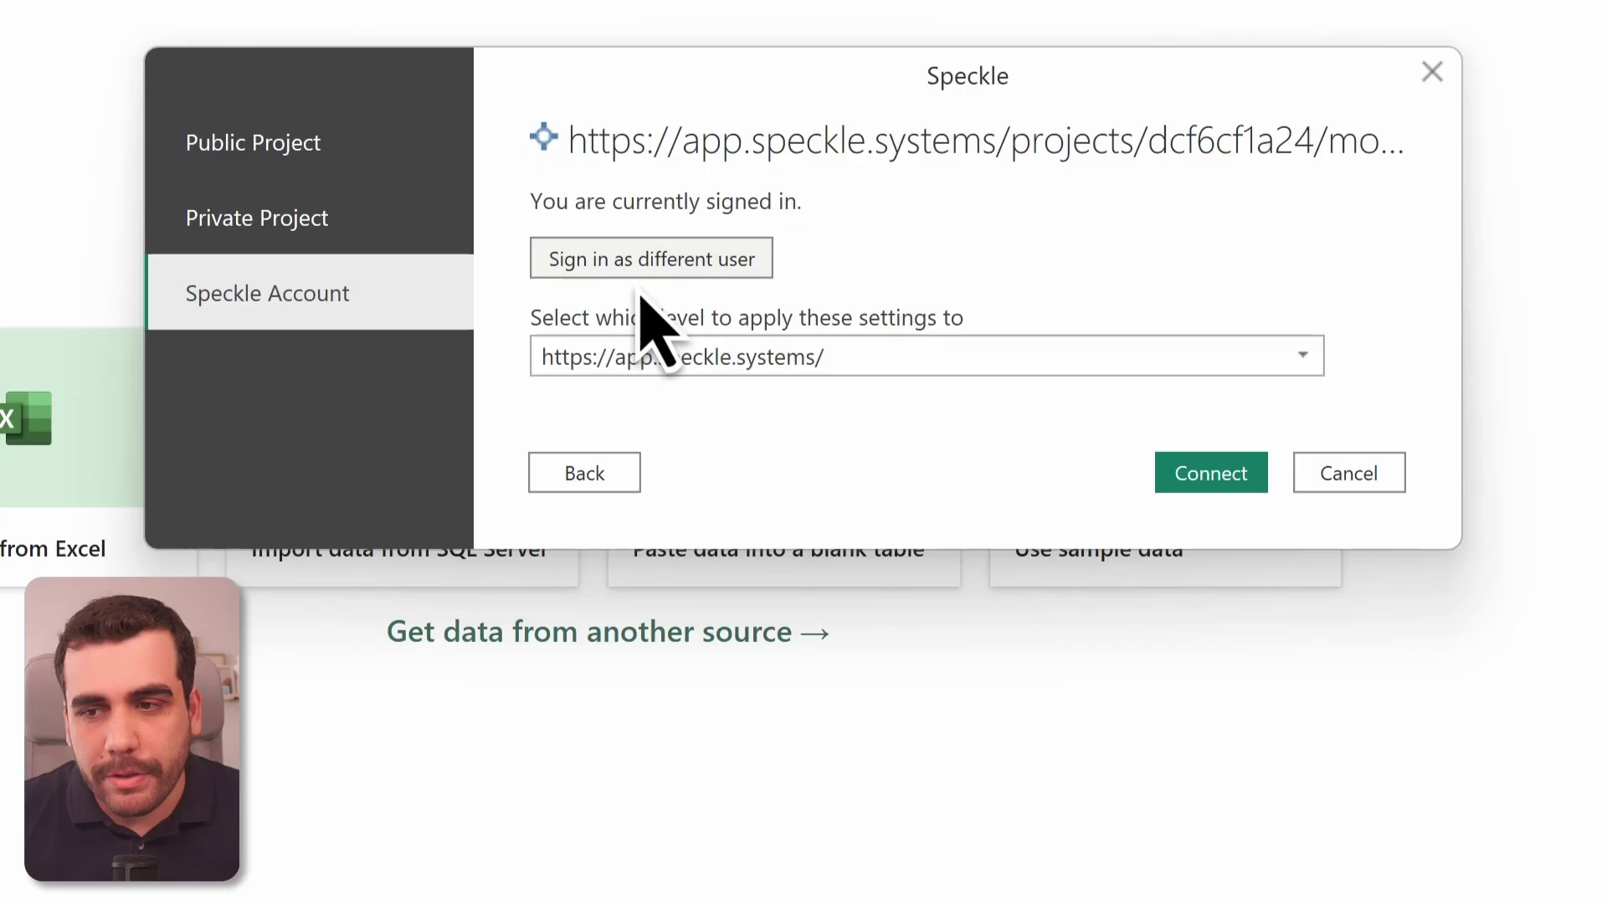
click(1222, 492)
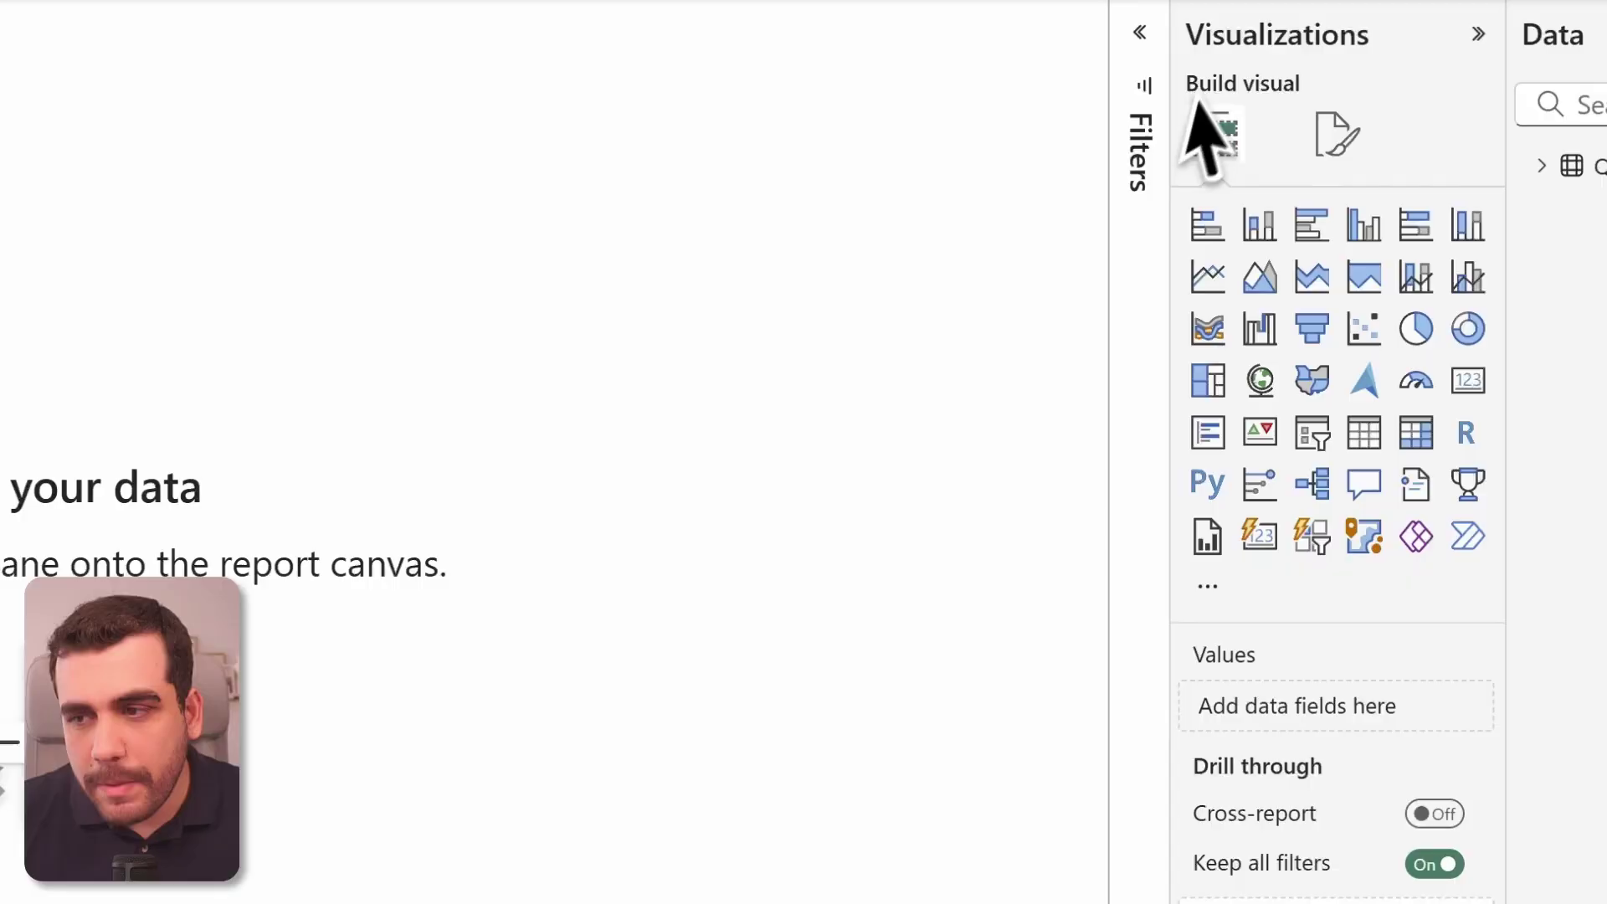
Step: Import the 'Speckle (Beta) Power BI 3D Visual.pbiviz' custom visual from file
click(1228, 593)
click(1324, 678)
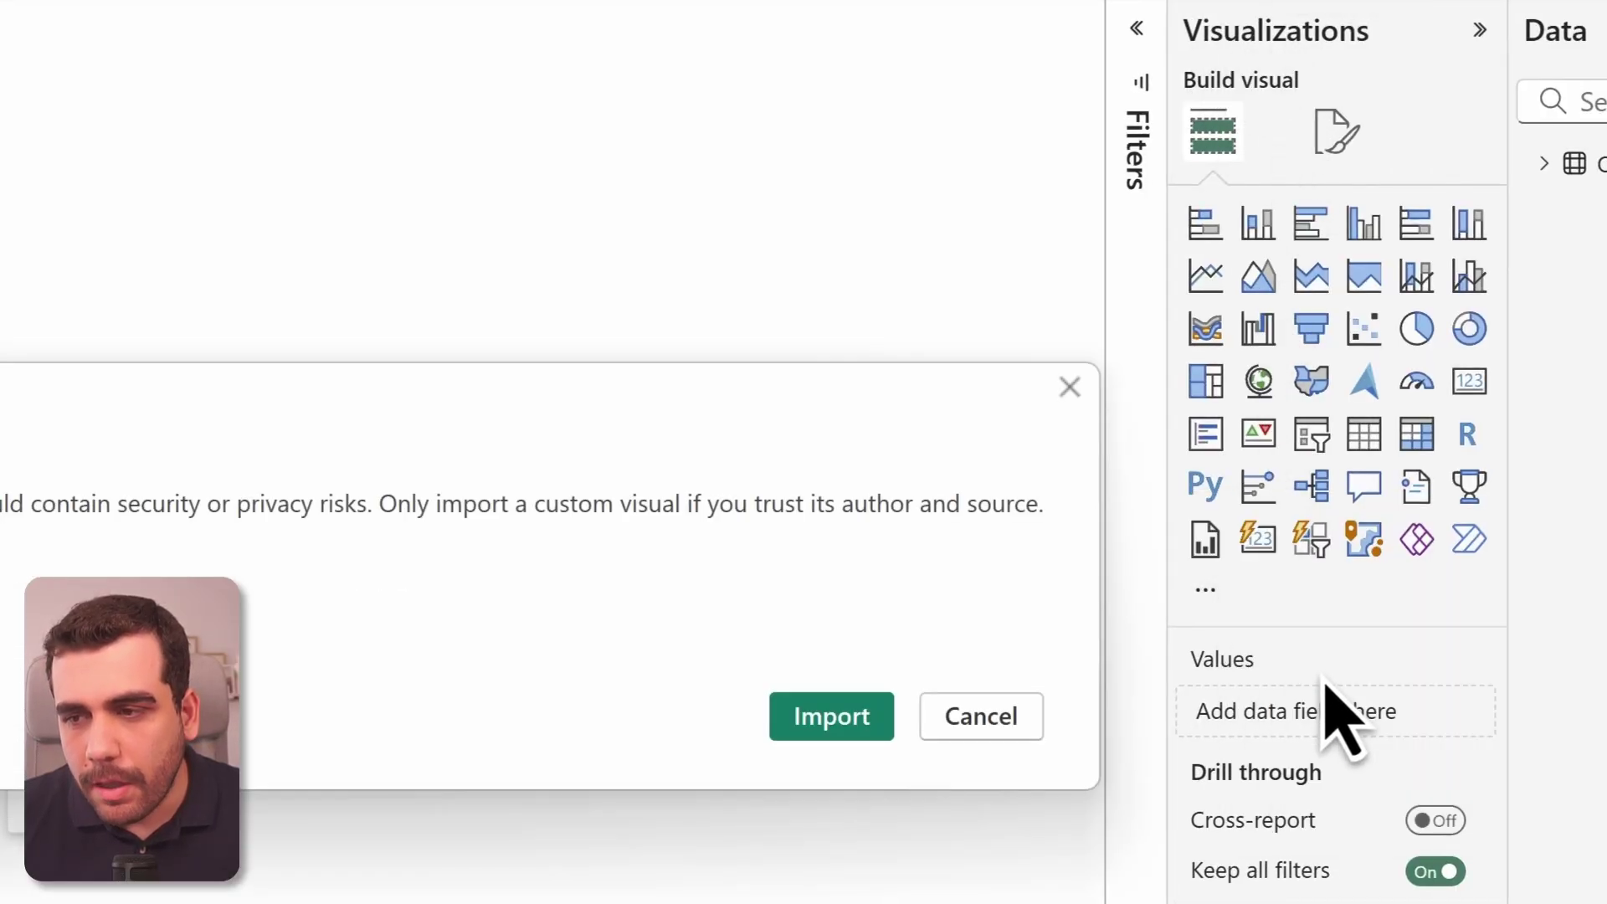
click(871, 720)
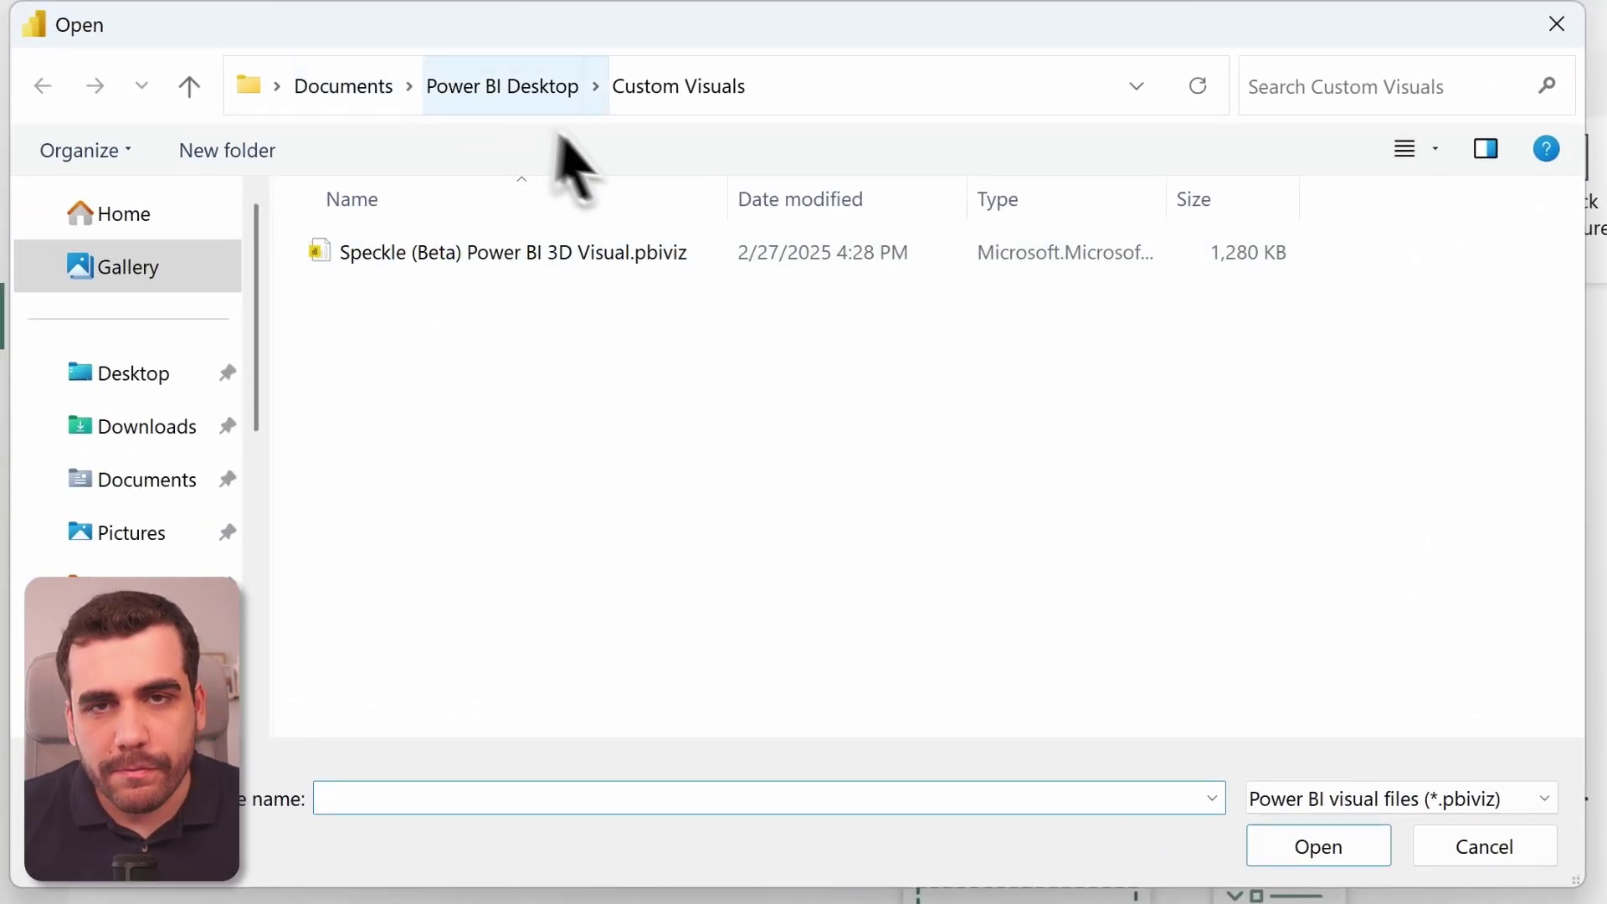
click(562, 269)
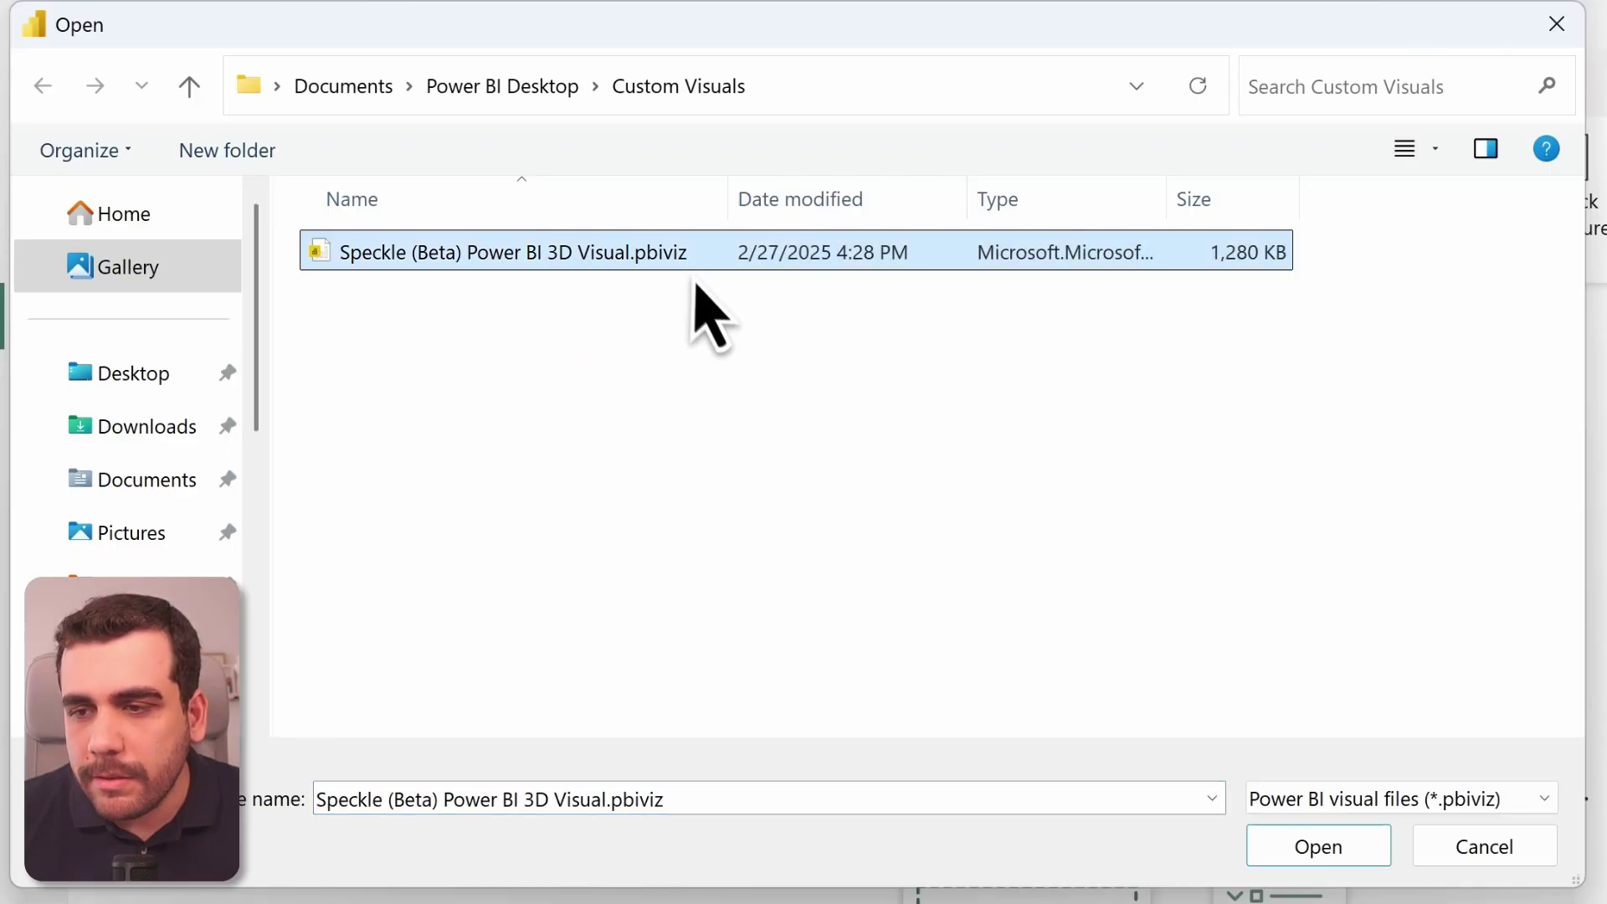
click(1331, 847)
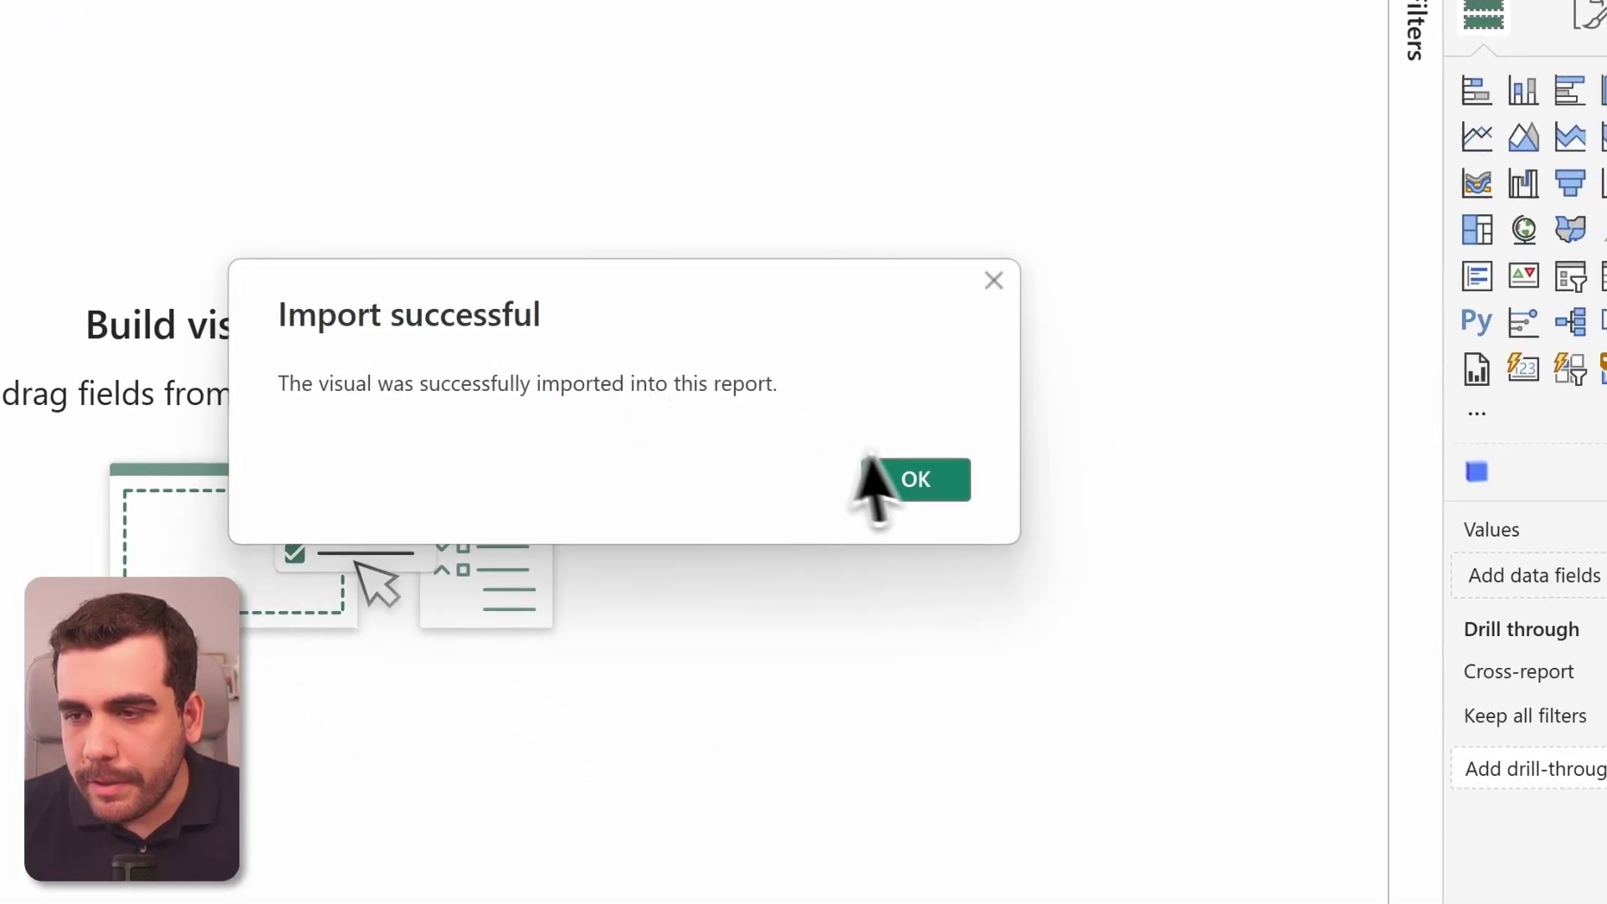
click(921, 480)
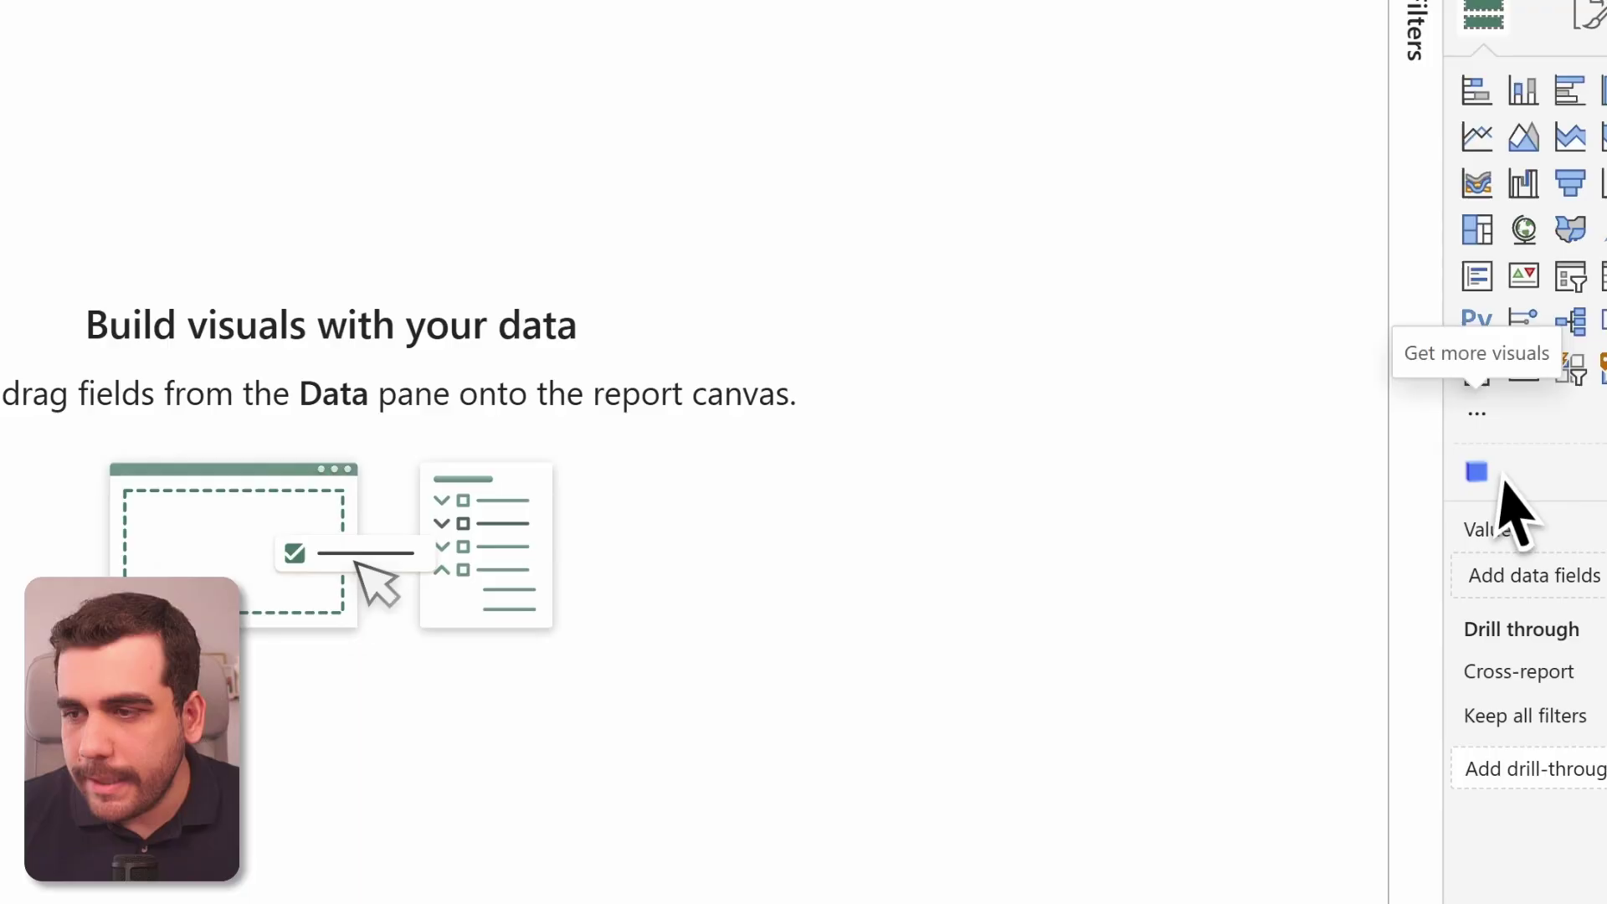
Step: Add the Speckle 3D visual and map Query1's Version Object ID, Object IDs and tooltip Object IDs
click(1475, 473)
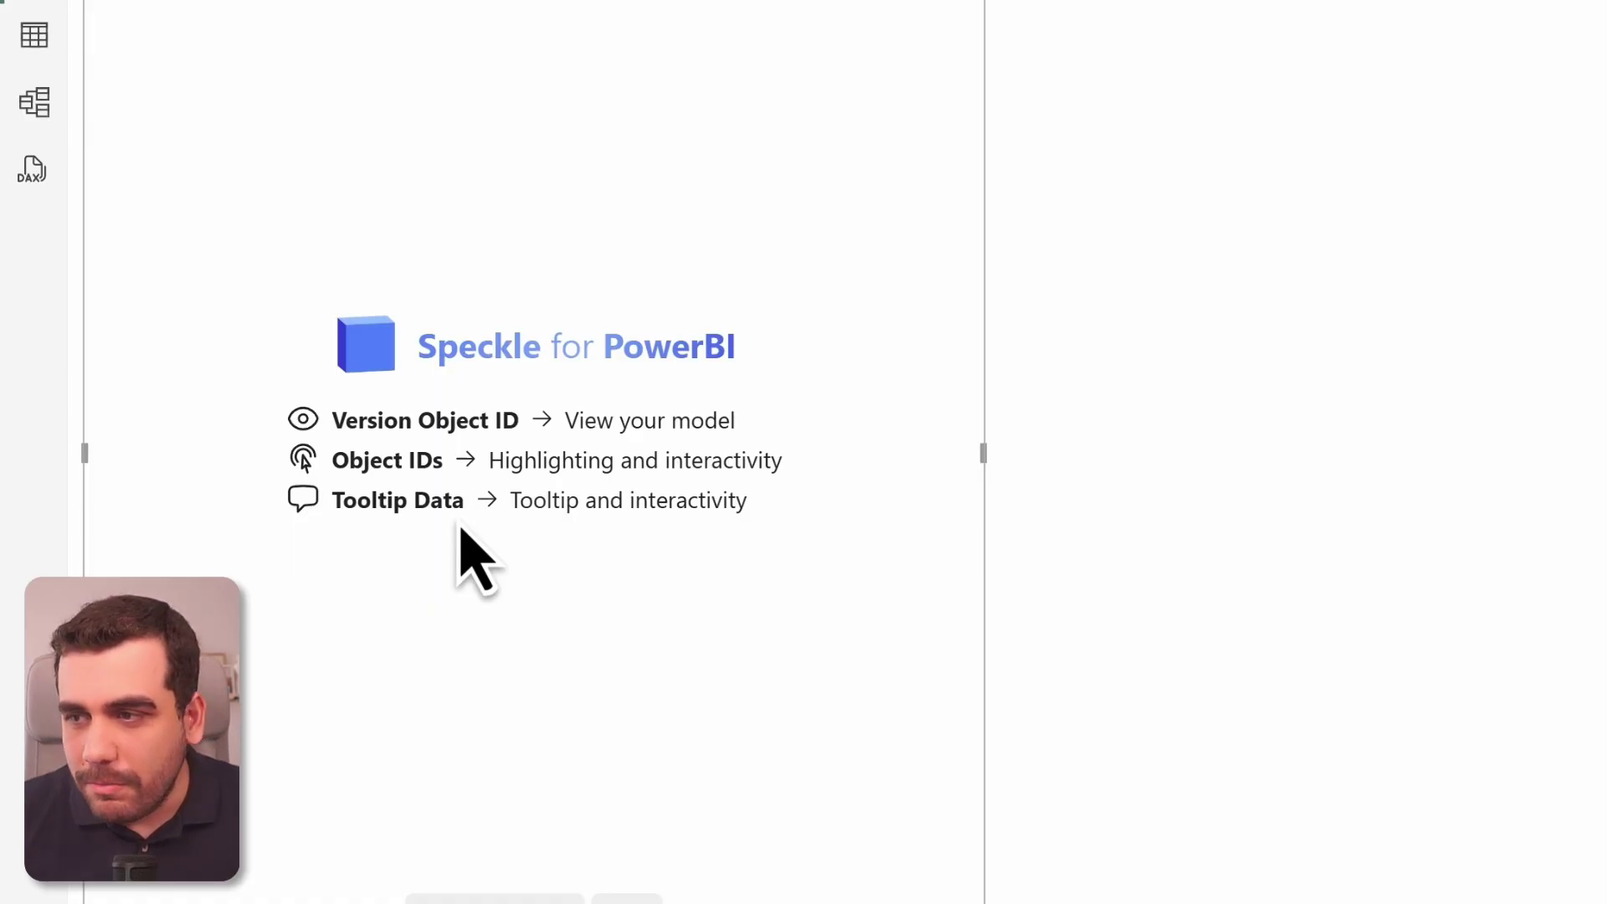
click(1367, 126)
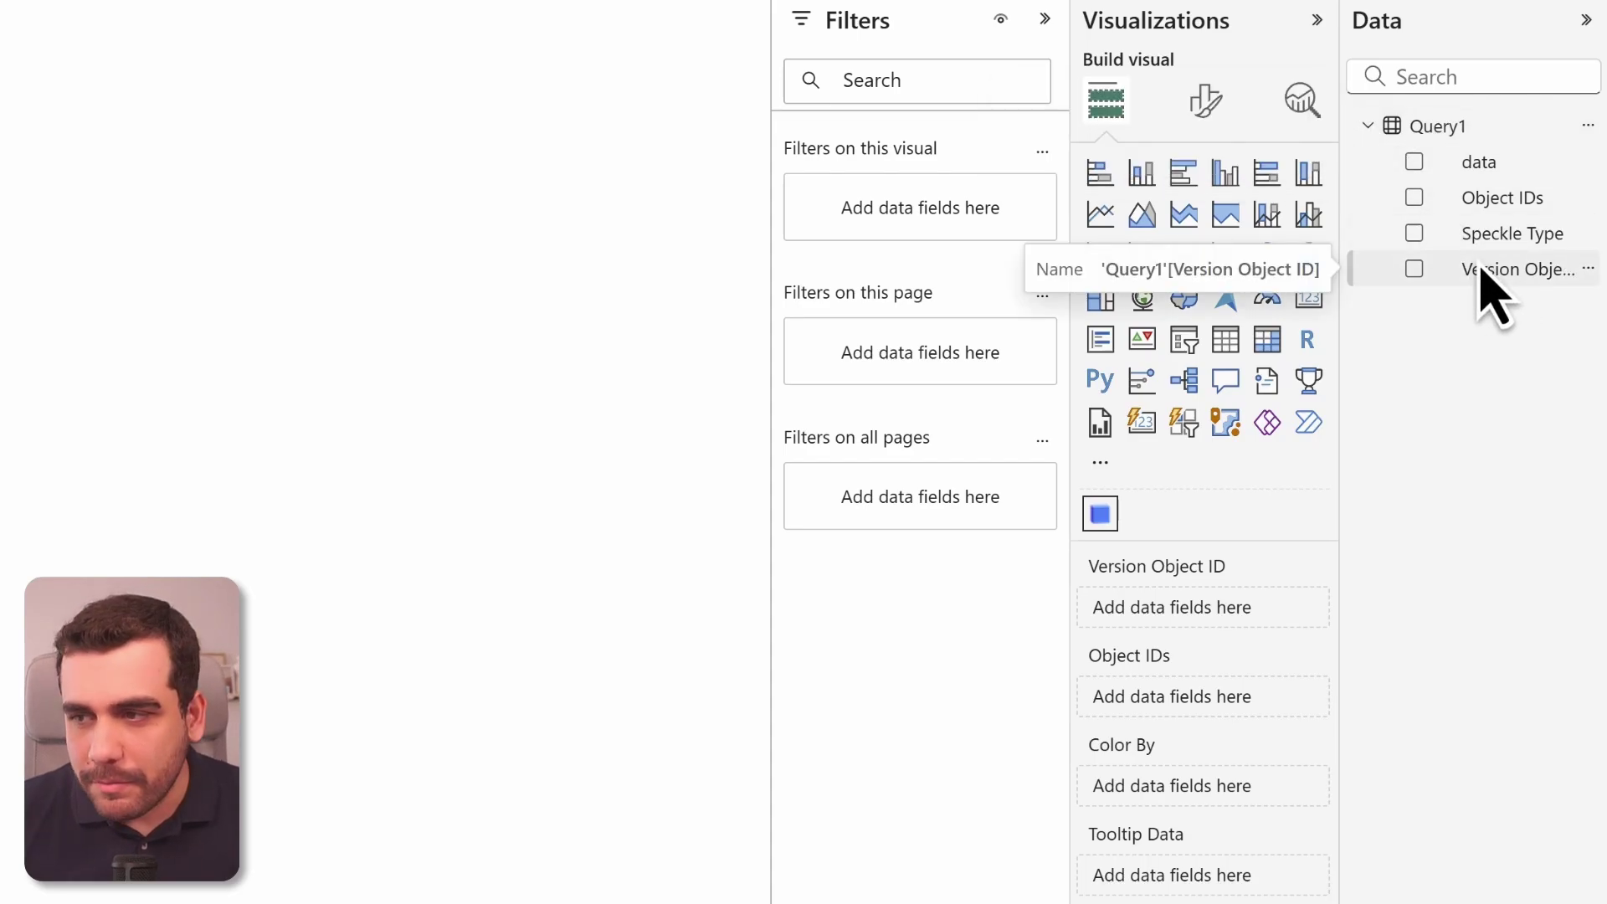
drag(1488, 284, 1177, 613)
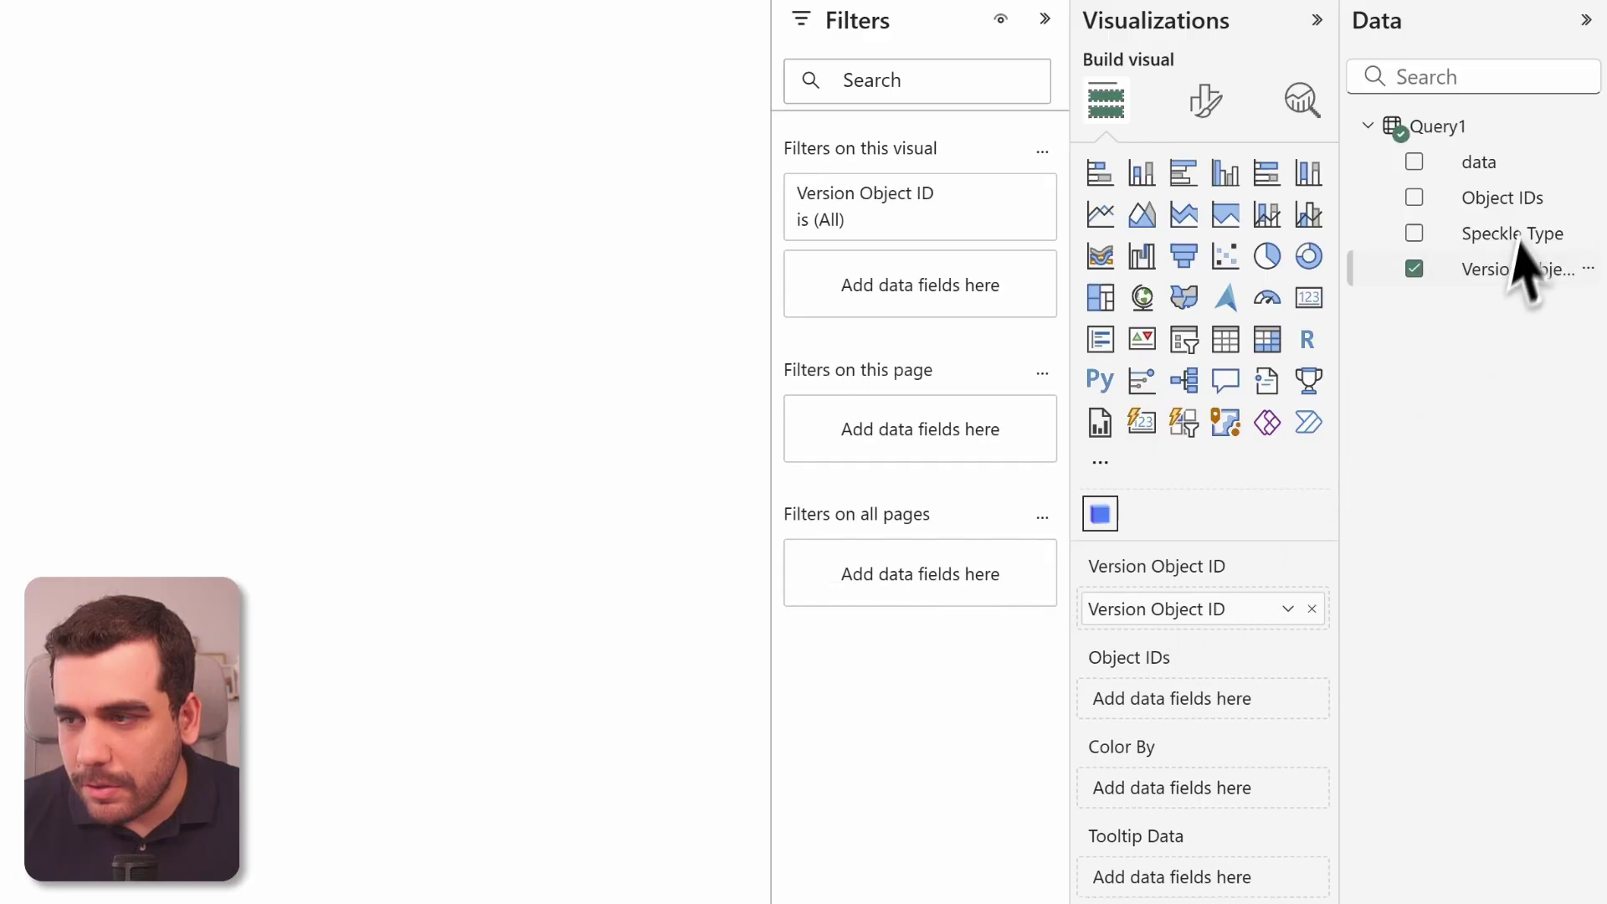
drag(1513, 196, 1206, 709)
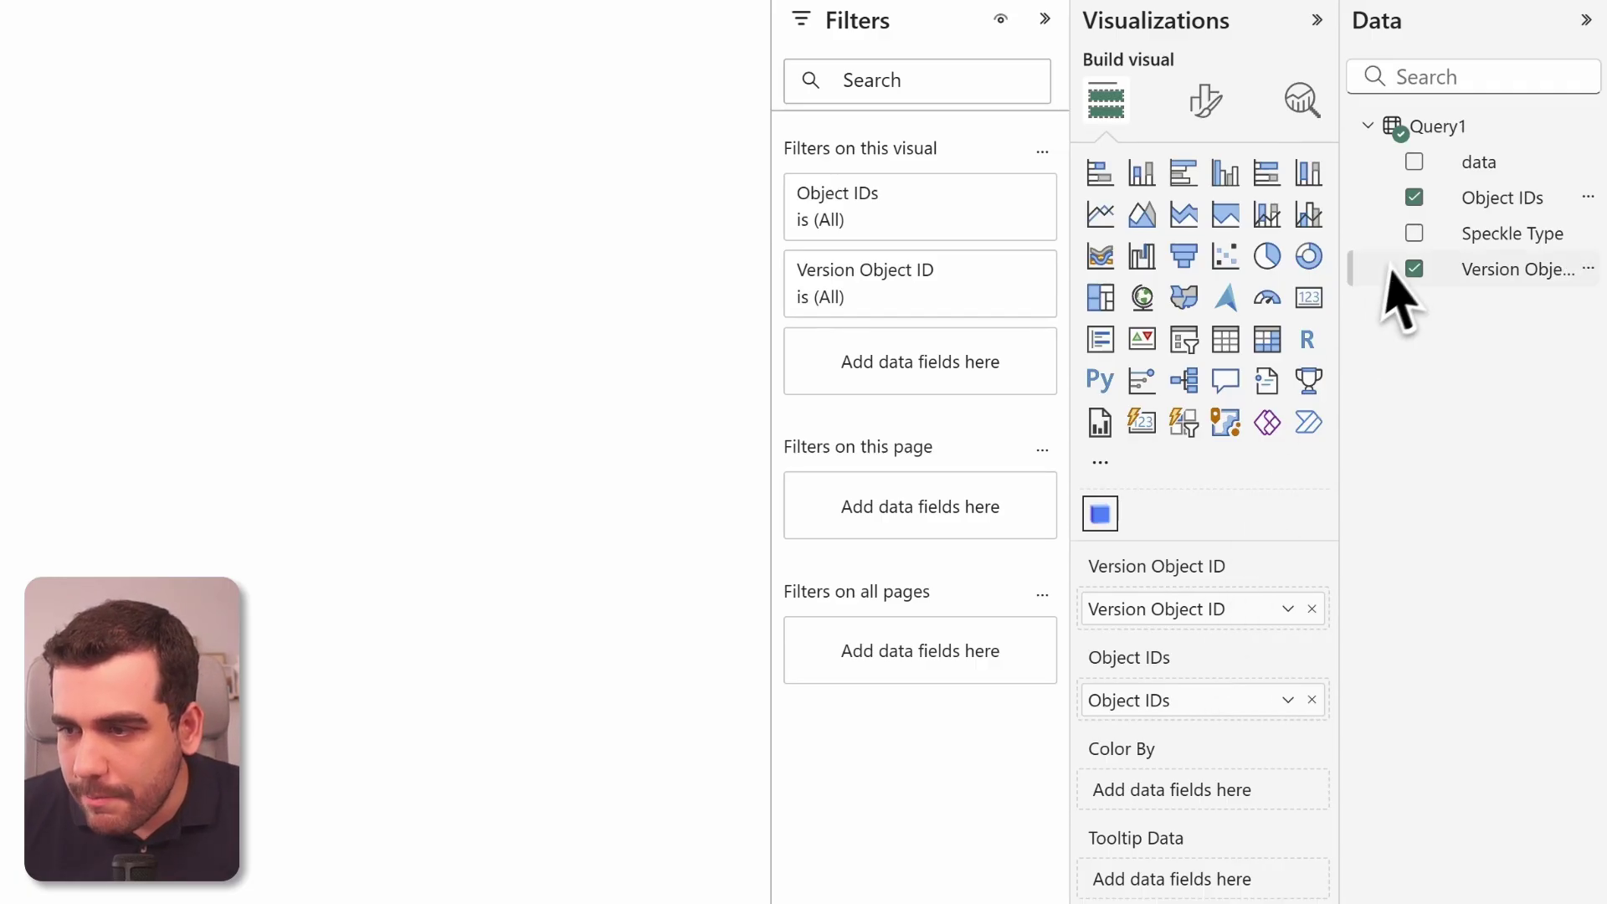
drag(1499, 197, 1219, 885)
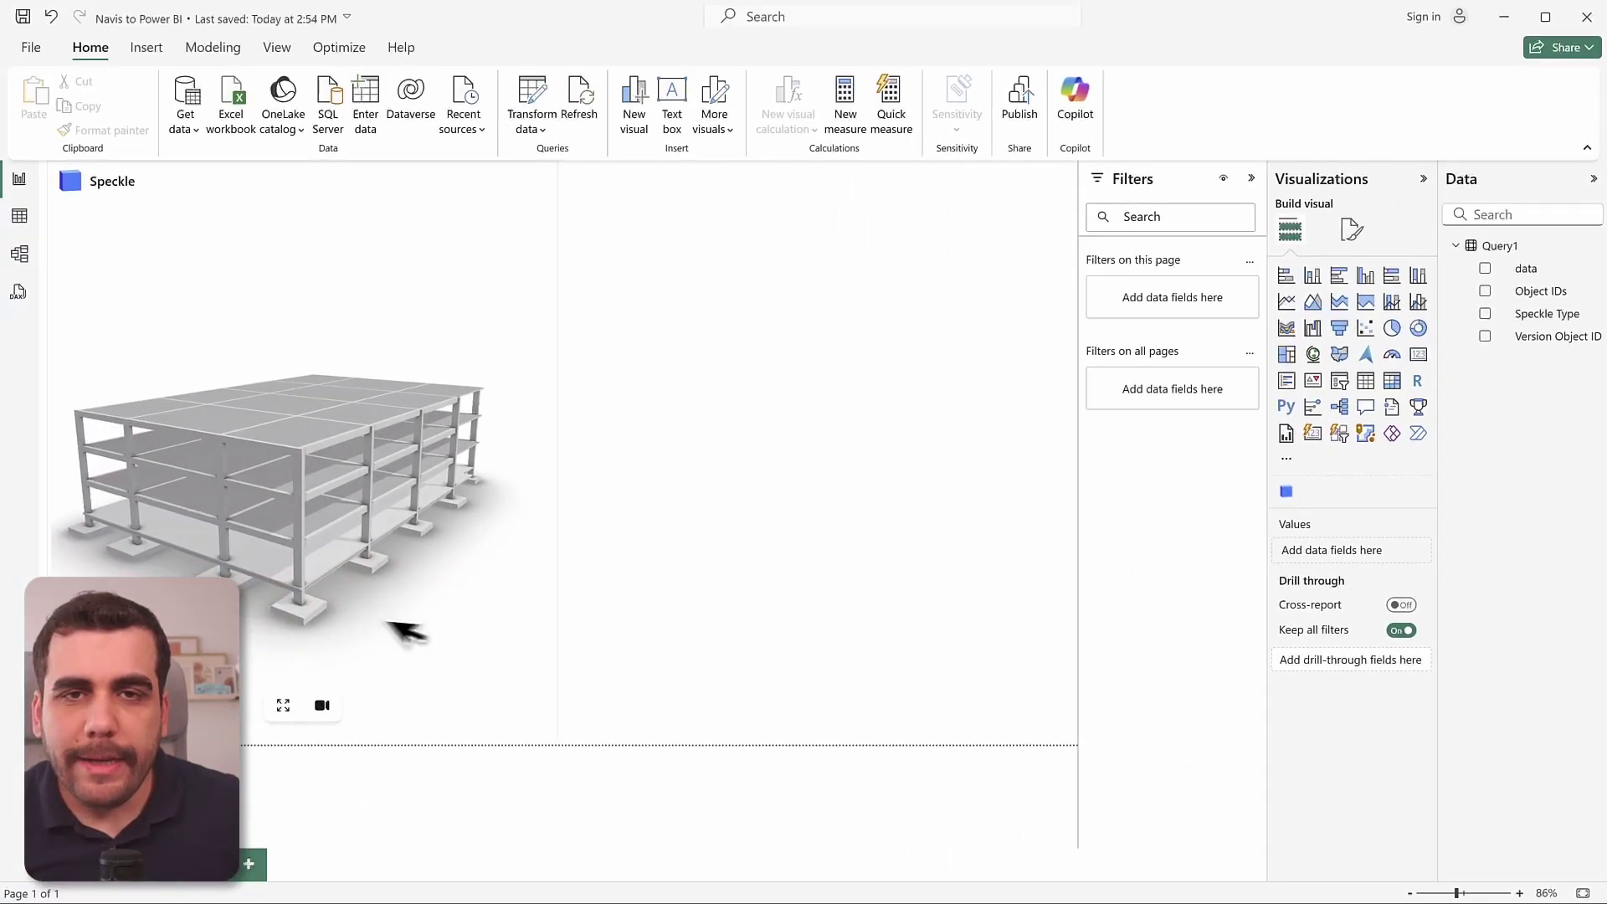
Step: Orbit the building in the Speckle 3D visual to a low frontal view and zoom in and out
drag(276, 599, 365, 545)
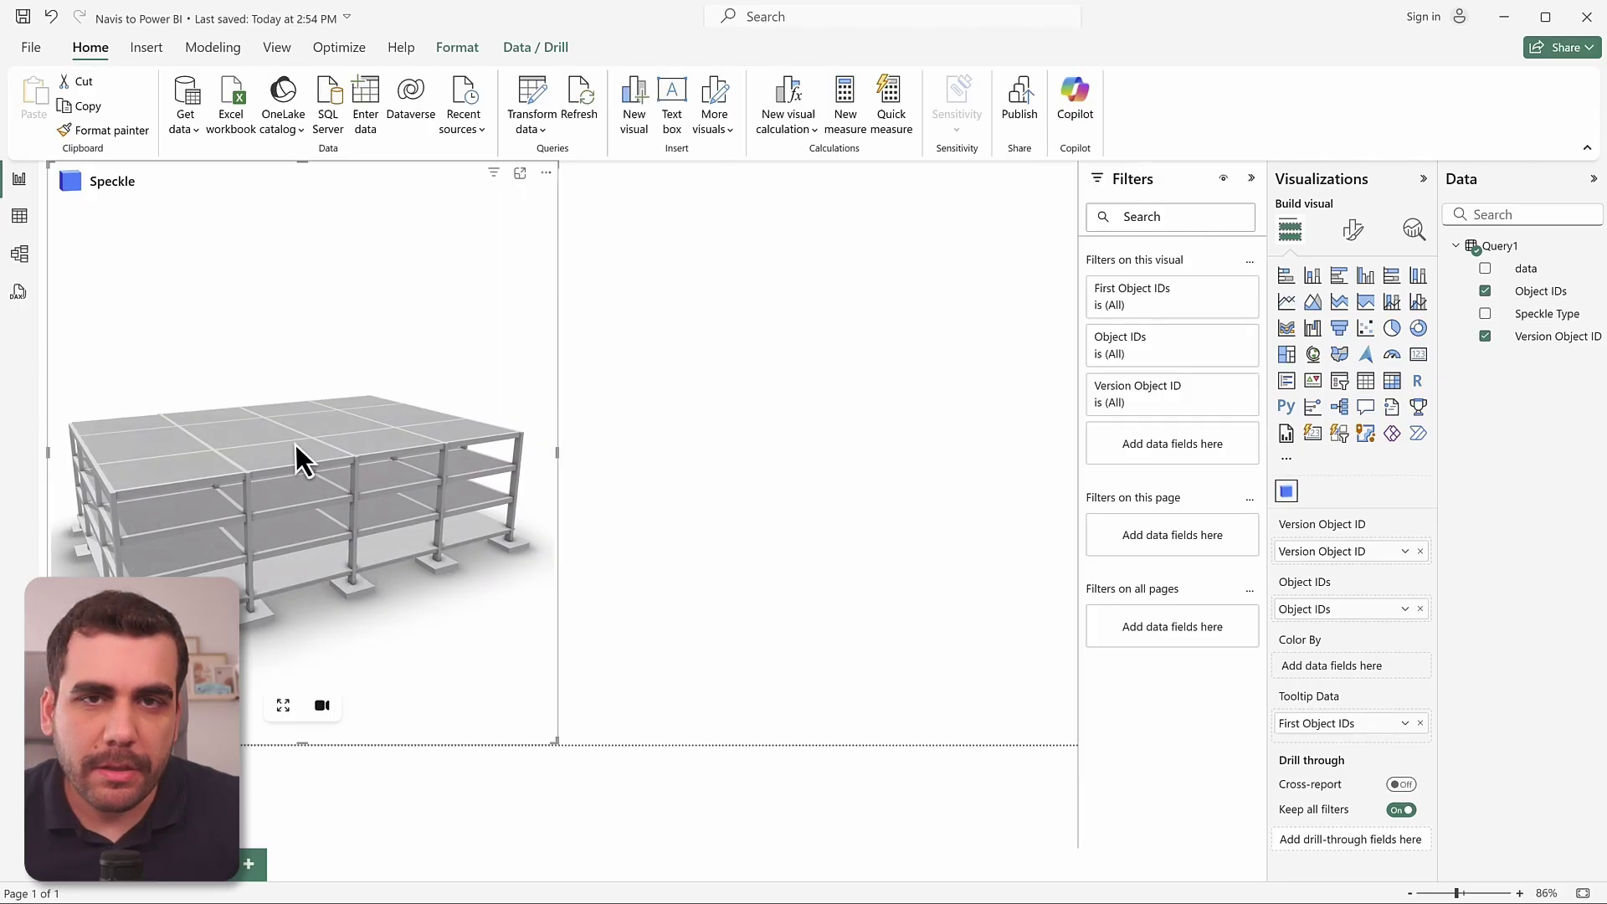
mouse_move(339, 418)
mouse_move(345, 338)
mouse_down()
mouse_move(420, 337)
mouse_move(331, 333)
mouse_move(332, 367)
mouse_up()
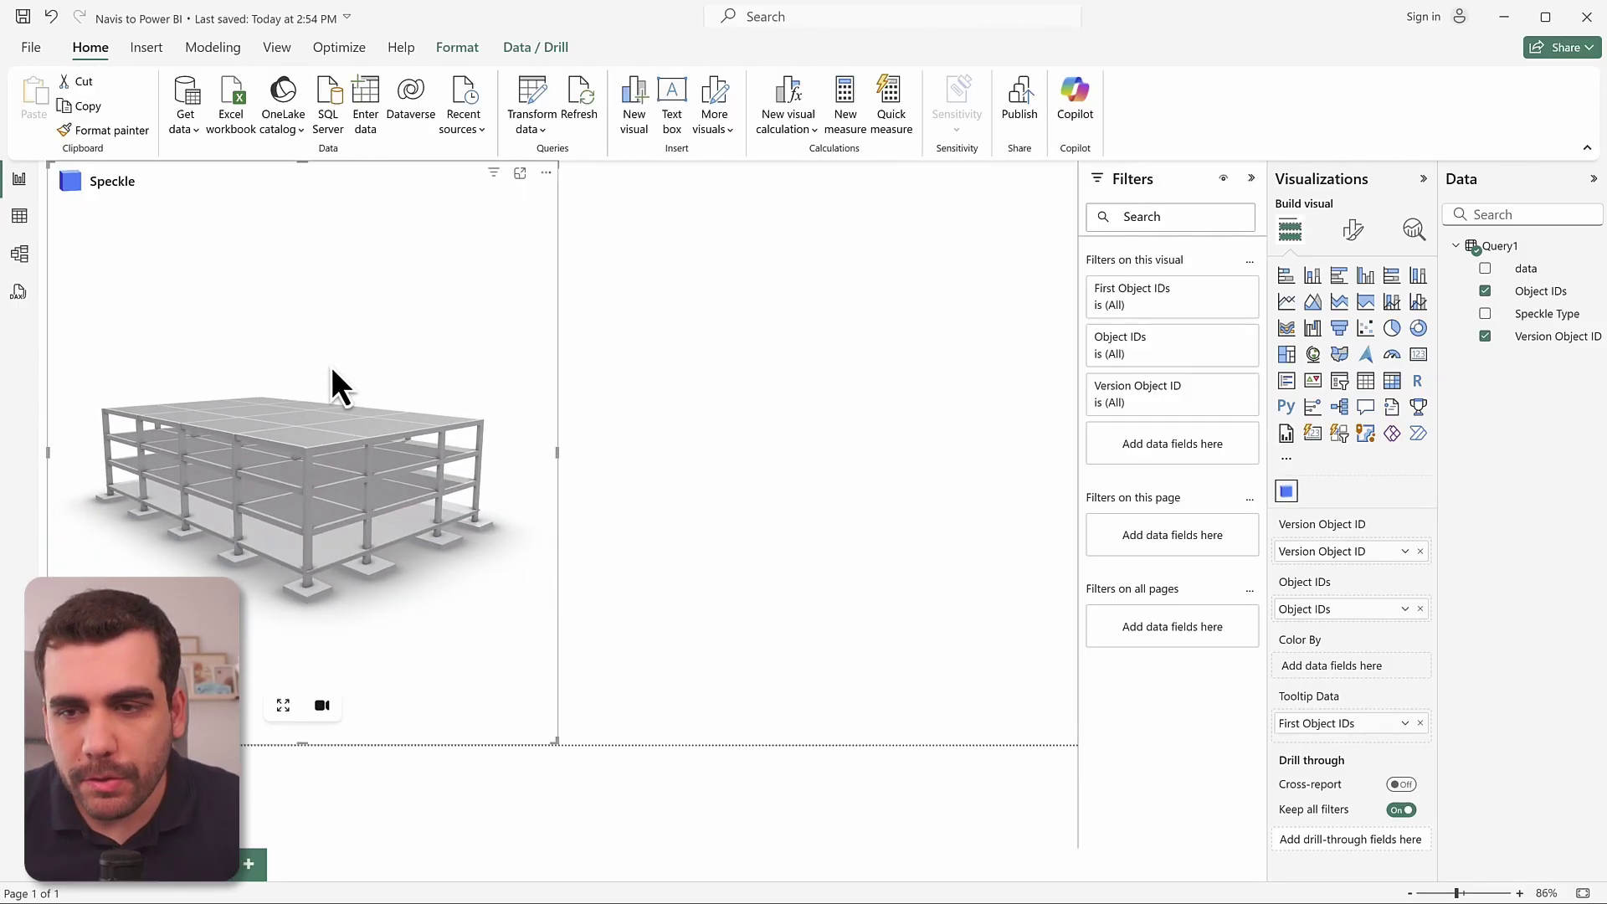
scroll(289, 509, up, 5)
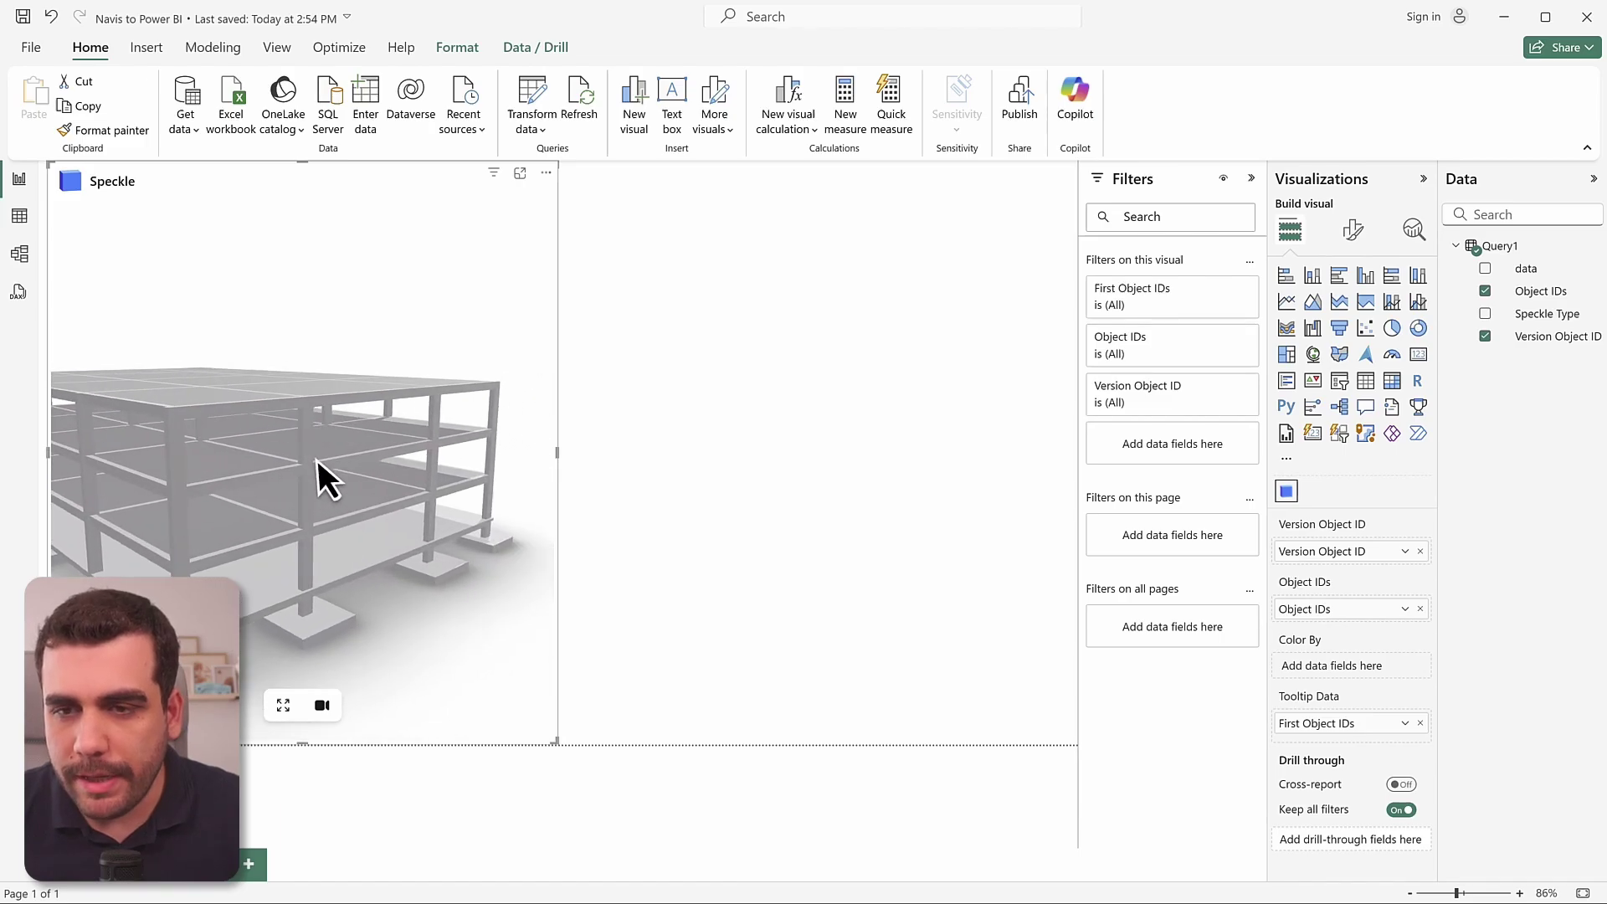
scroll(318, 460, down, 5)
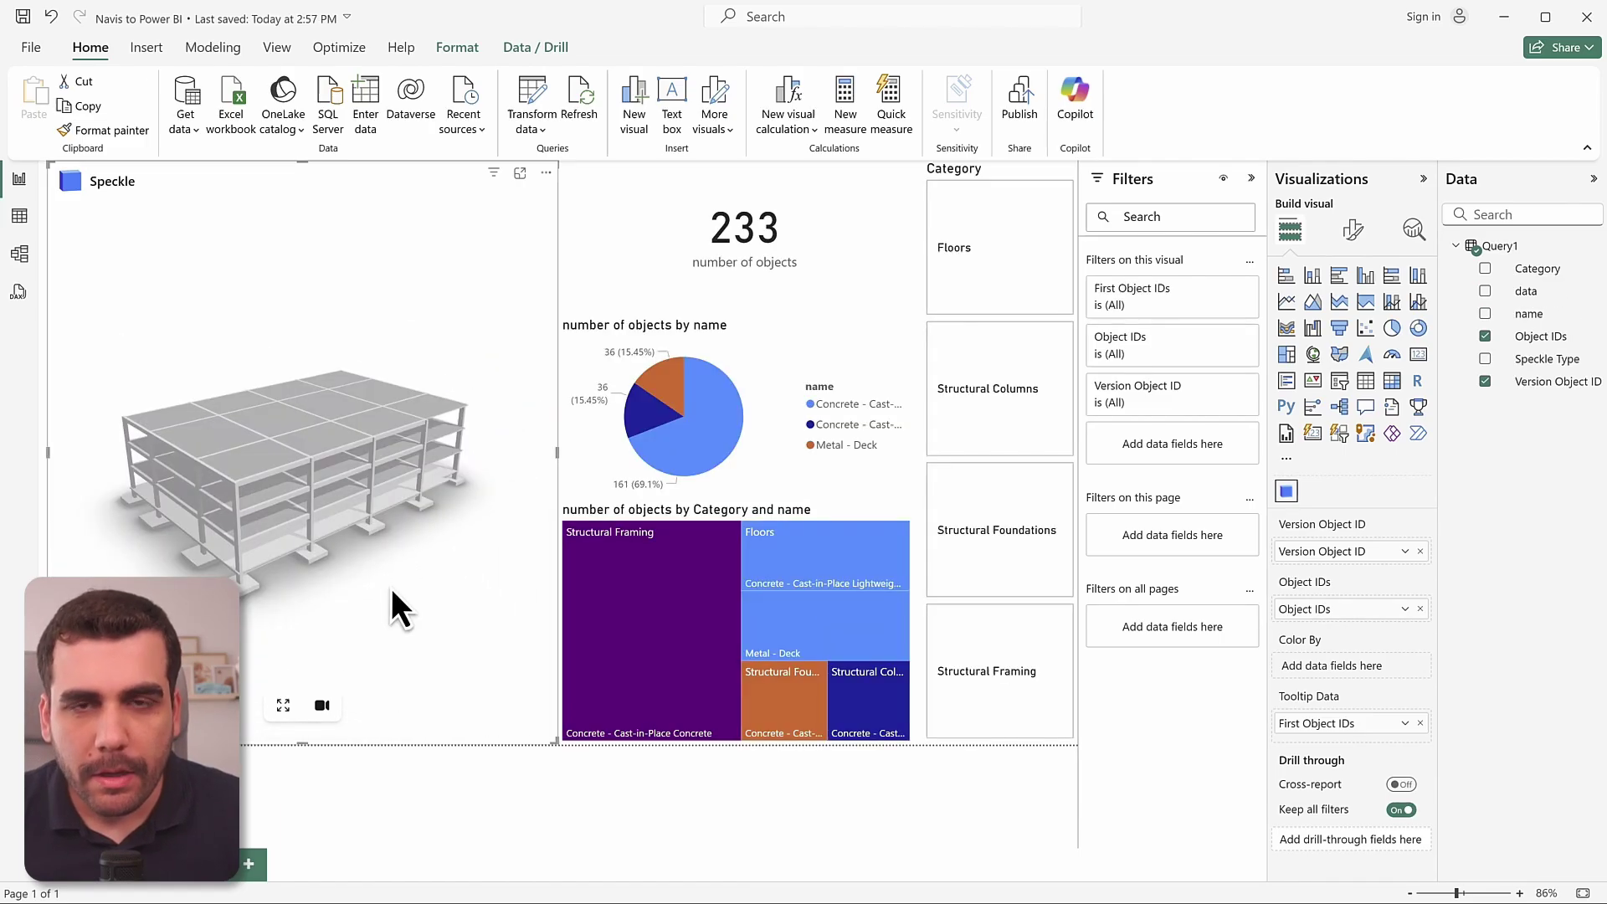
Step: Cross-filter the report to Floors, then the 161-object material group, then Structural Framing
click(833, 578)
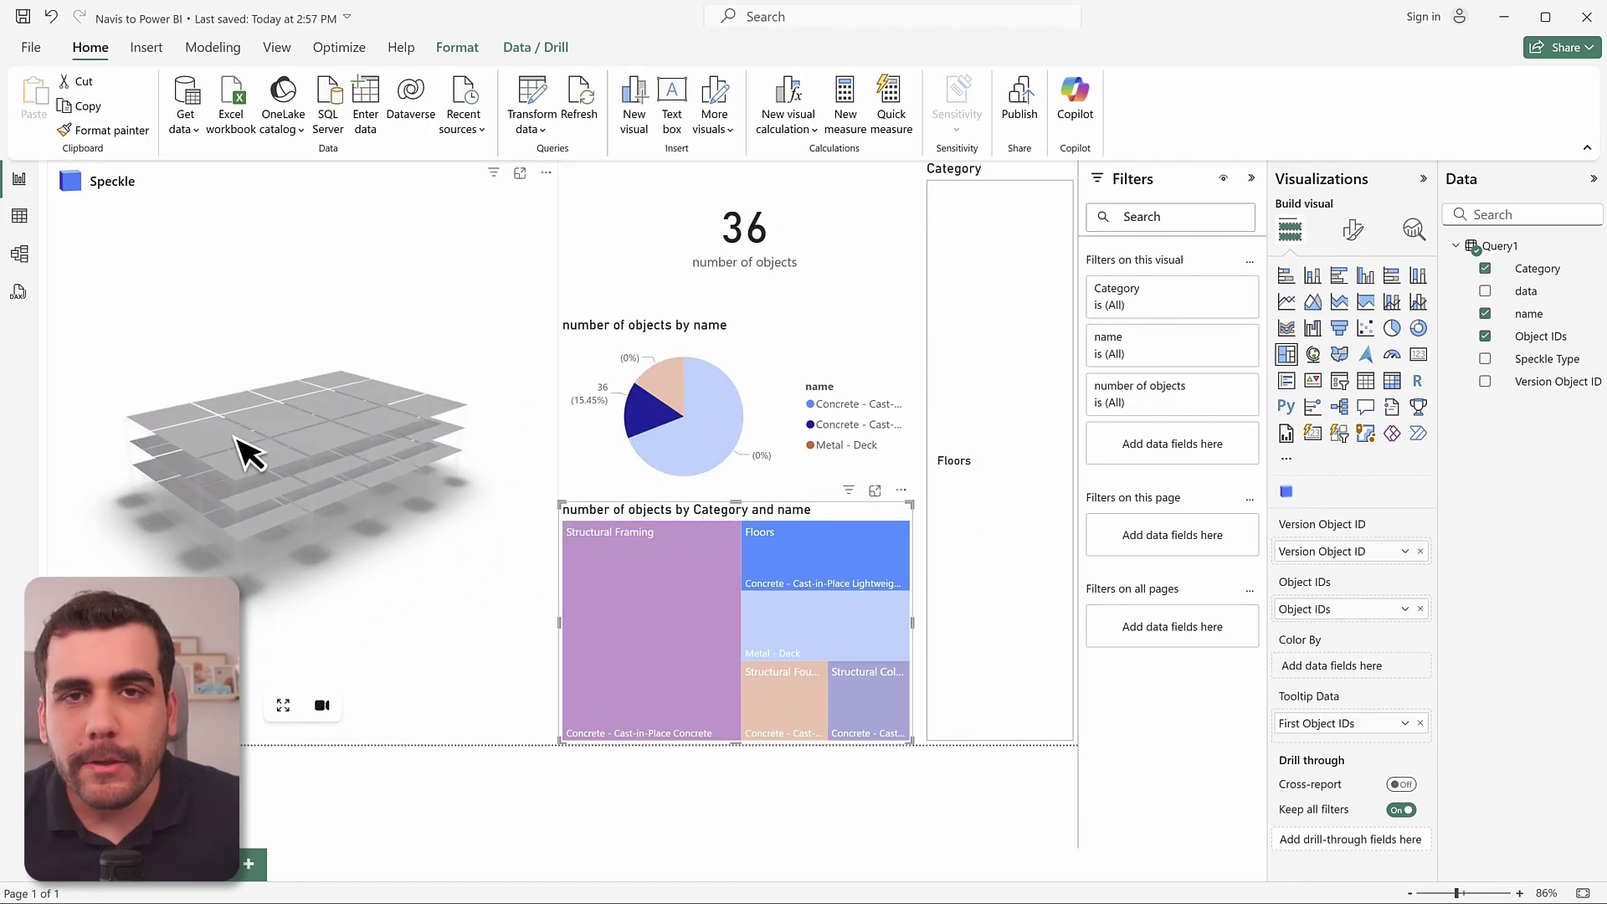
click(709, 452)
click(289, 503)
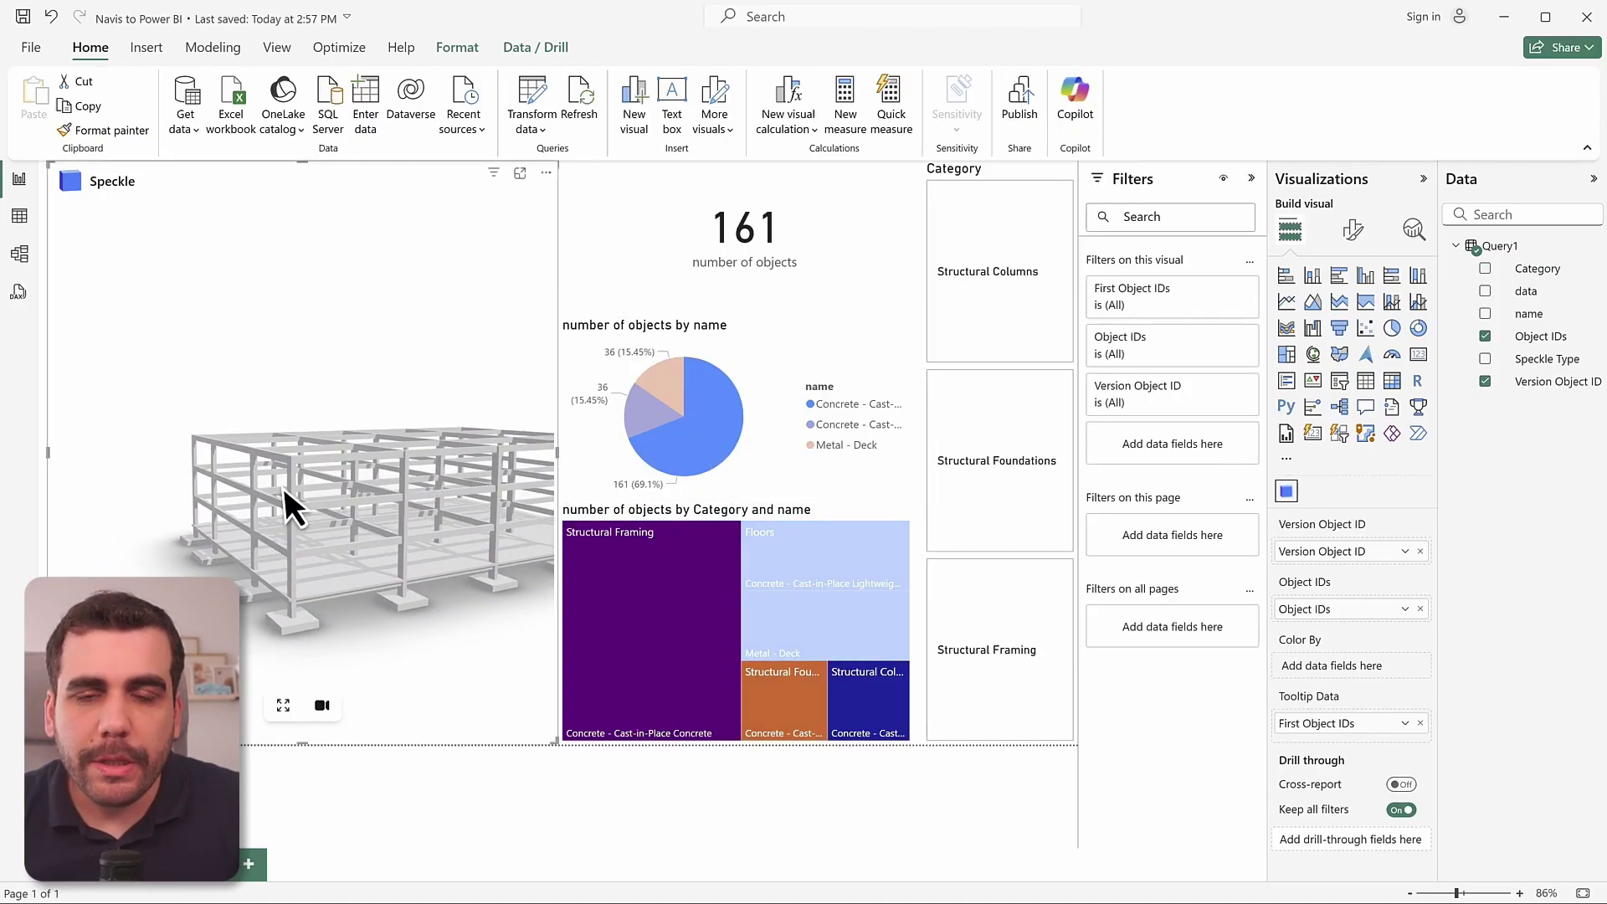
click(613, 603)
Step: Try Structural Foundations and Framing filters, clear them, then filter to one floor slab in 3D
click(747, 680)
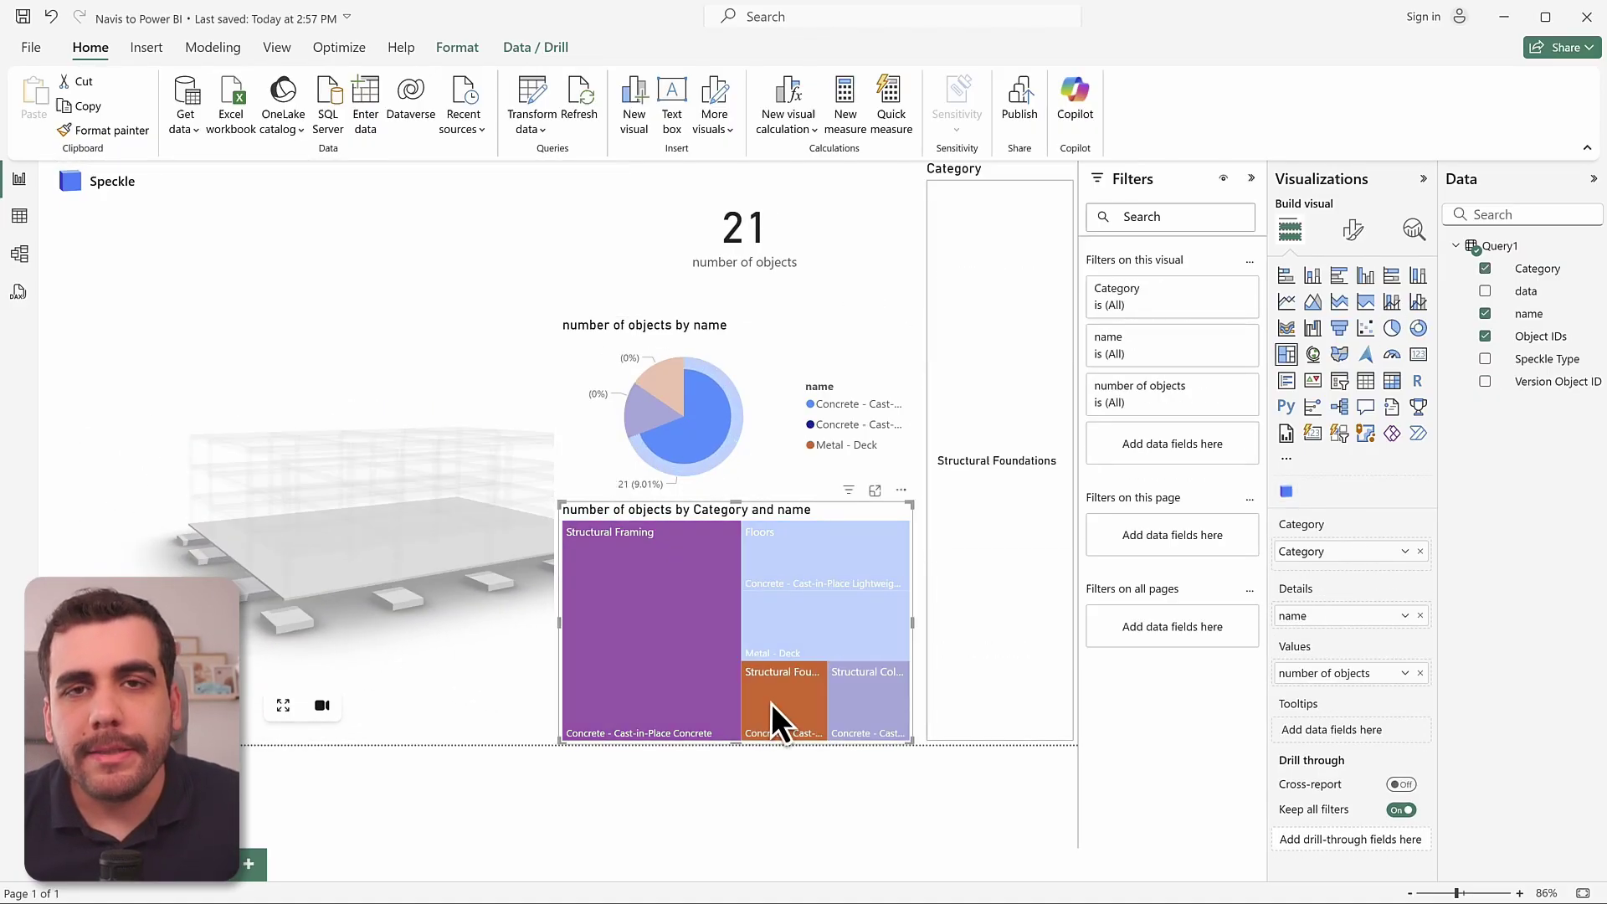
click(639, 661)
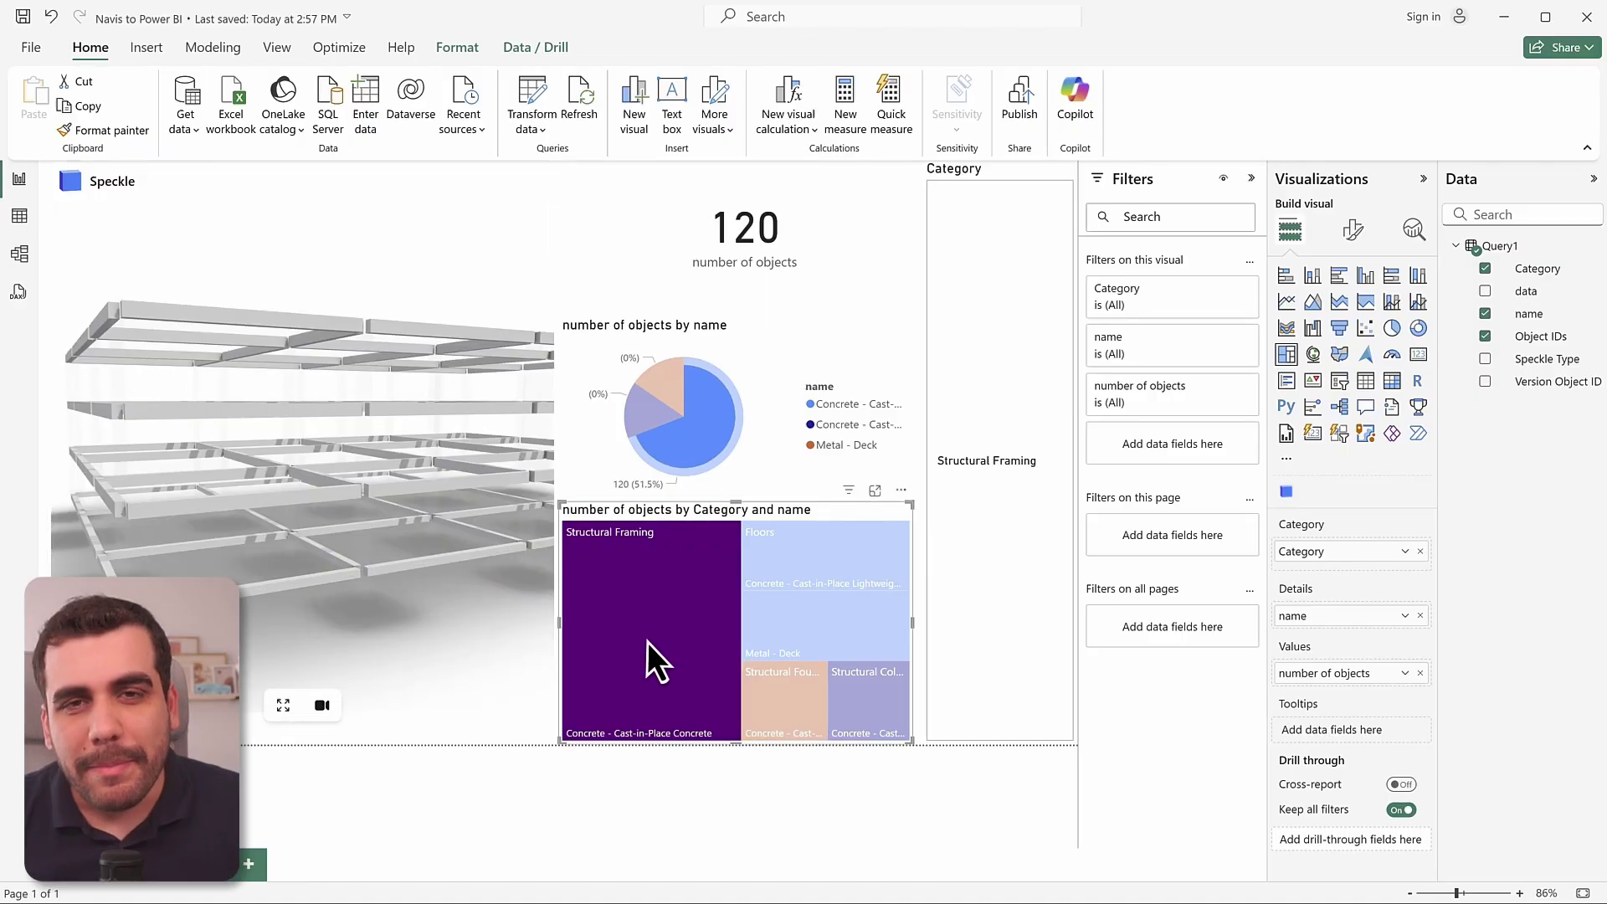
click(646, 641)
click(276, 554)
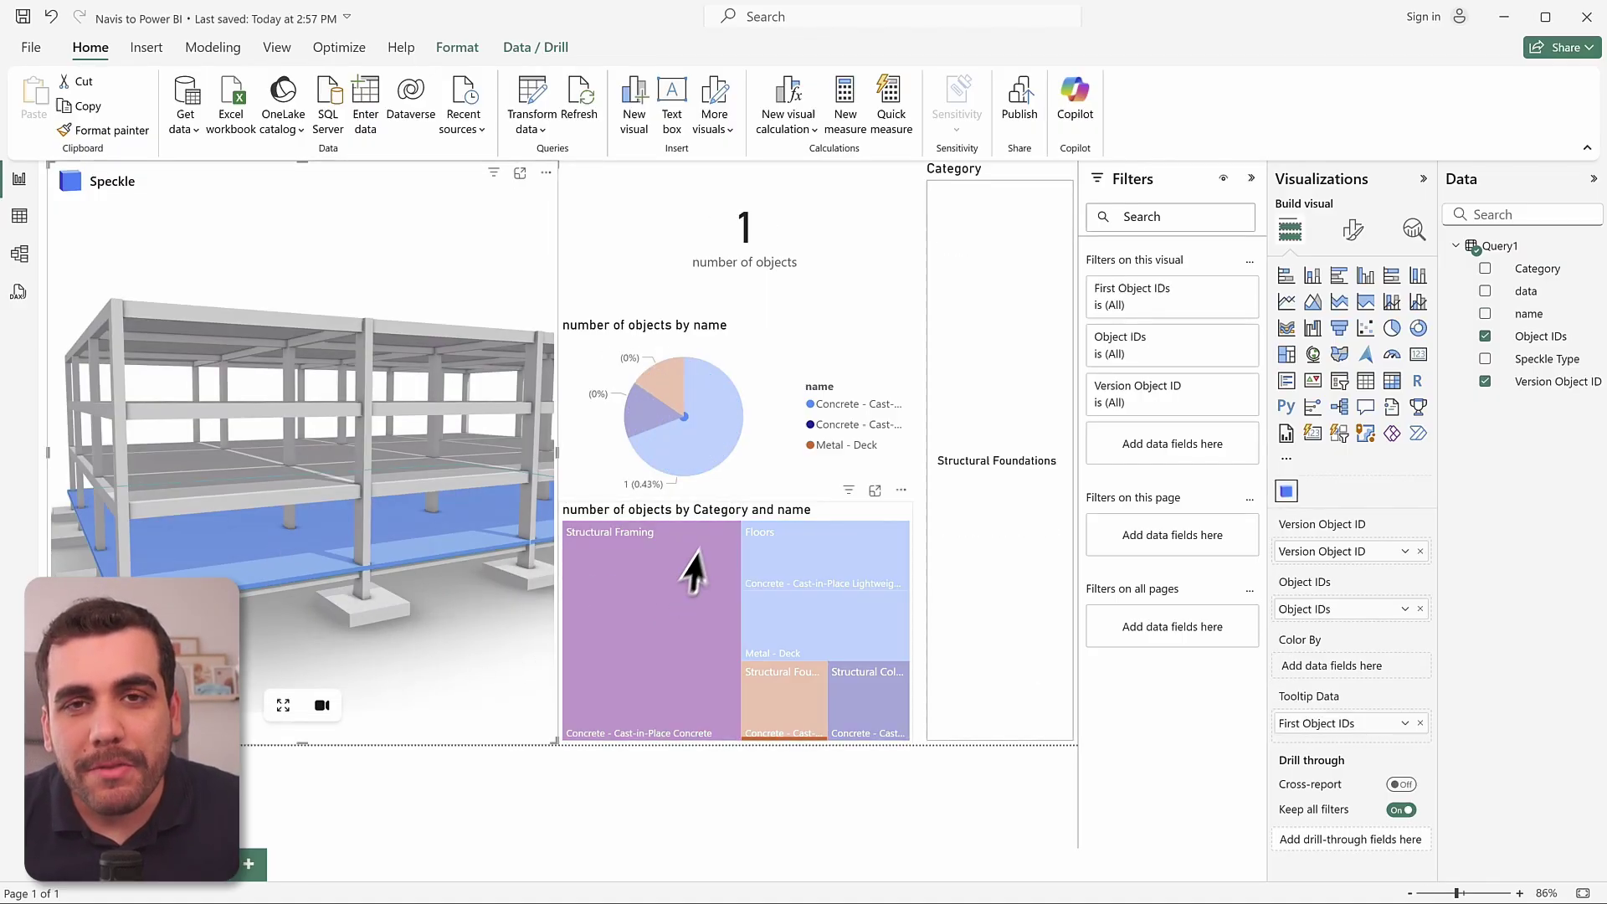
Step: Deselect the floor slab in the Speckle 3D model
click(359, 501)
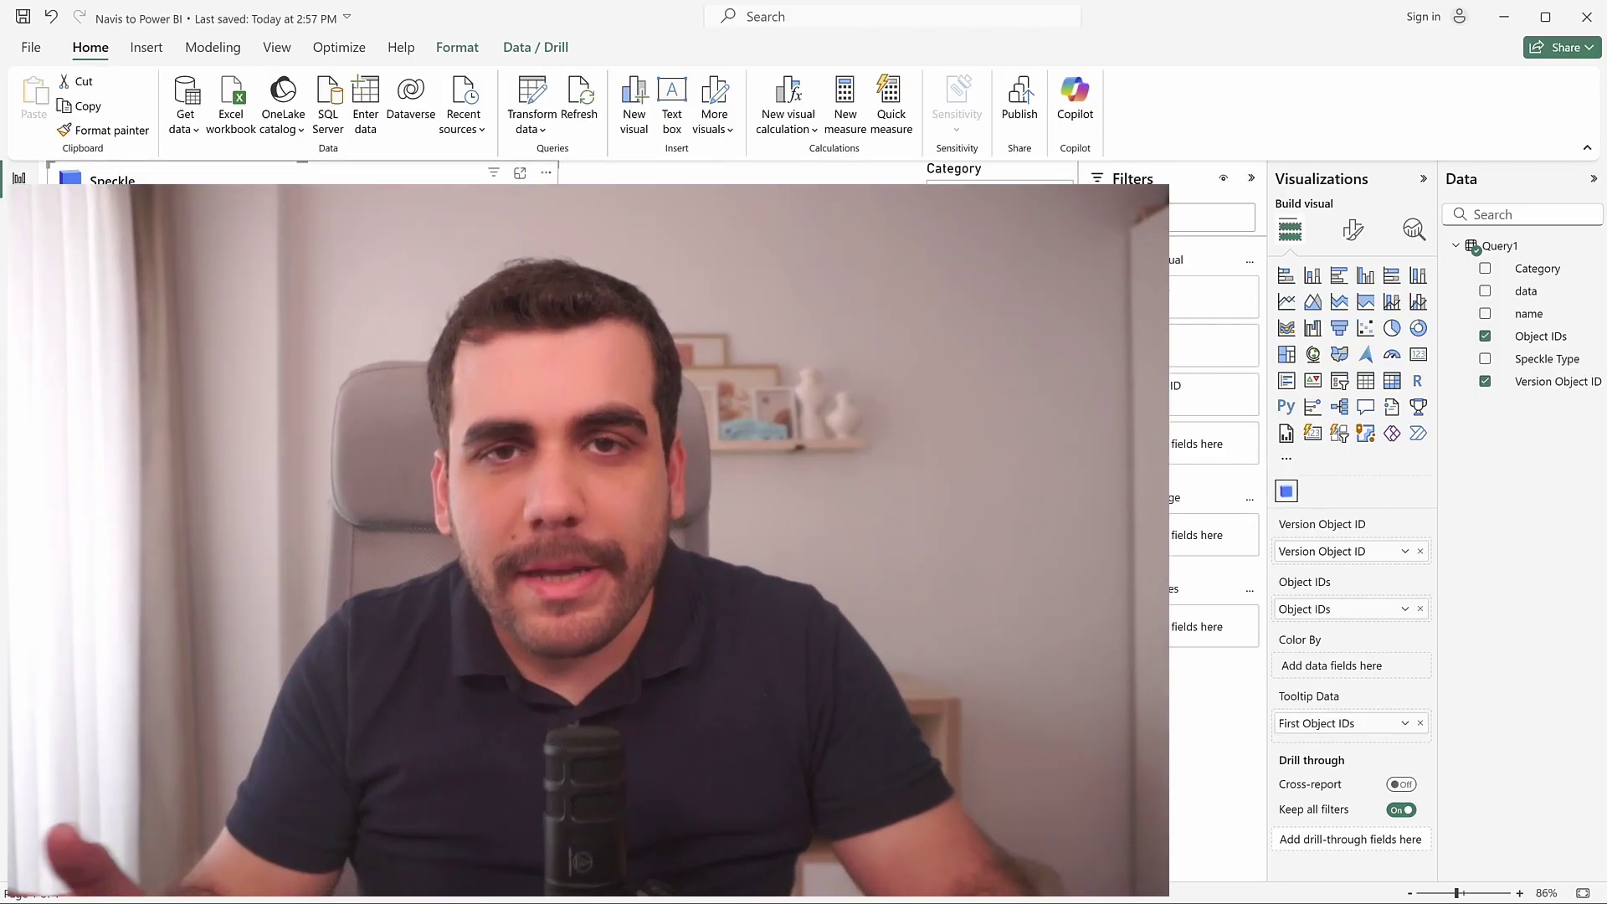